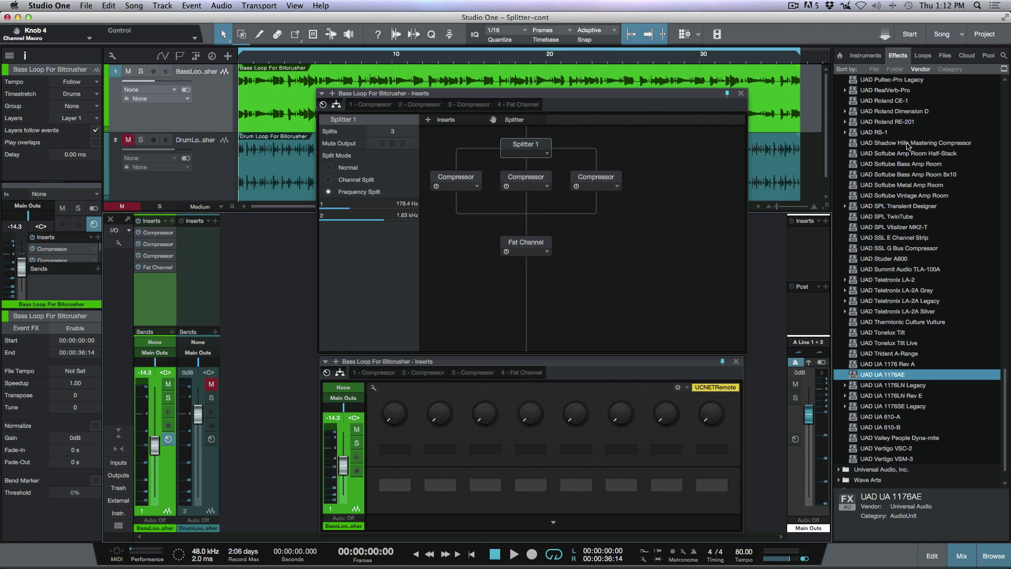
- Sort effects by category and drag Mixtool from PreSonus > Mixing above Splitter 1
{"action": "scroll", "coordinate": [908, 145], "scroll_direction": "up", "scroll_amount": 10}
{"action": "left_click", "coordinate": [951, 70]}
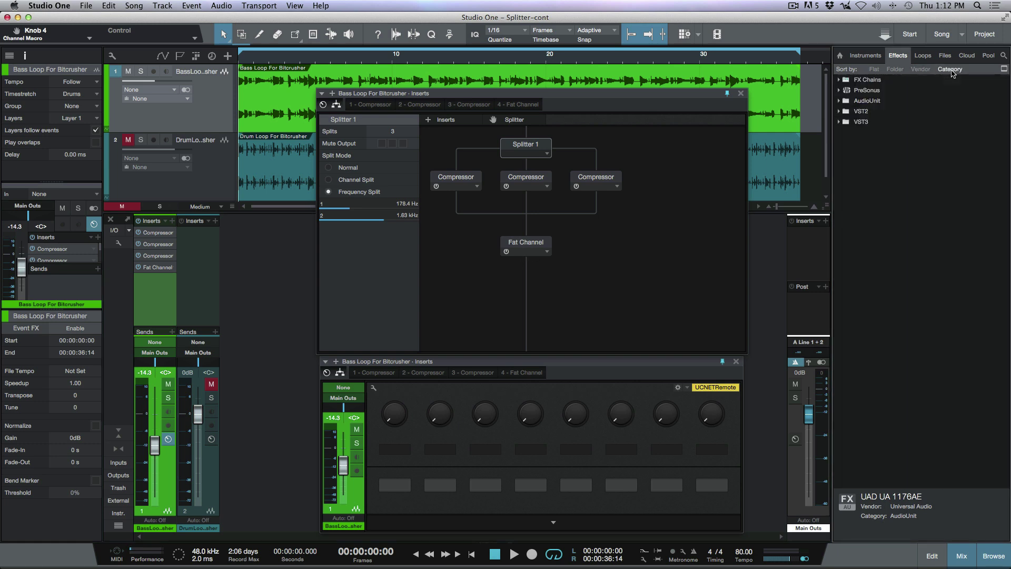
{"action": "left_click", "coordinate": [839, 90]}
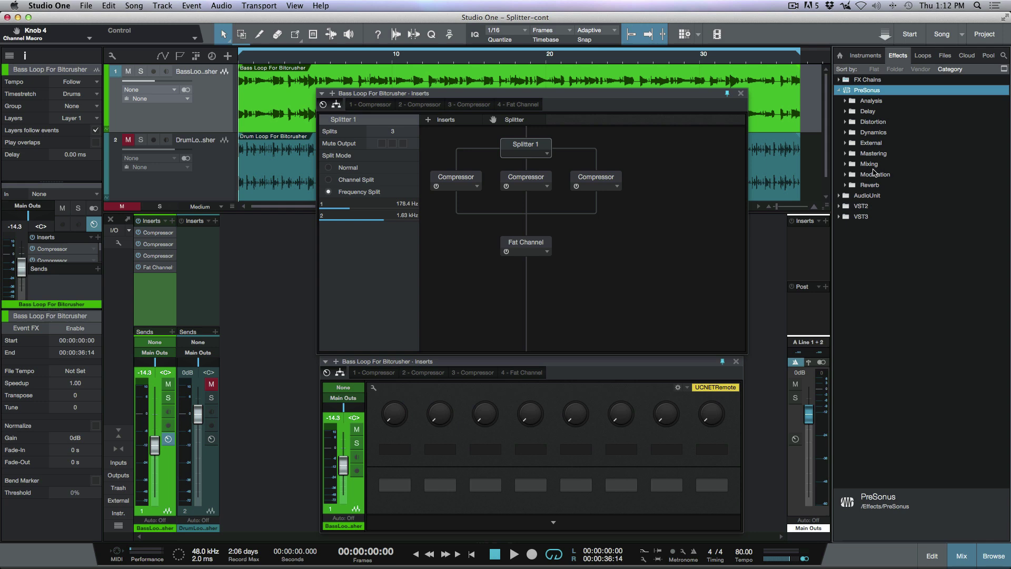
{"action": "left_click", "coordinate": [845, 165]}
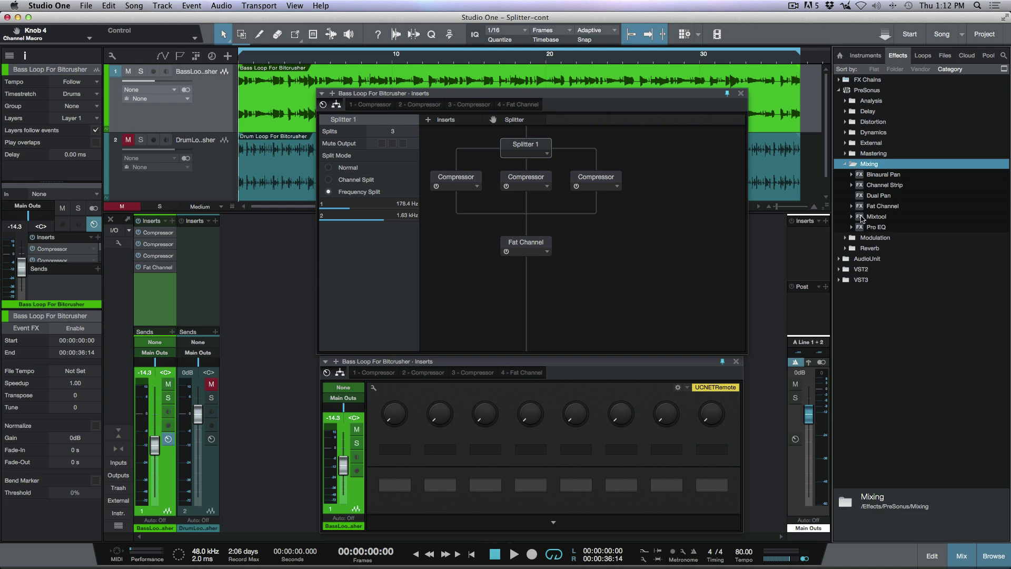
{"action": "left_click_drag", "start_coordinate": [861, 219], "coordinate": [533, 130]}
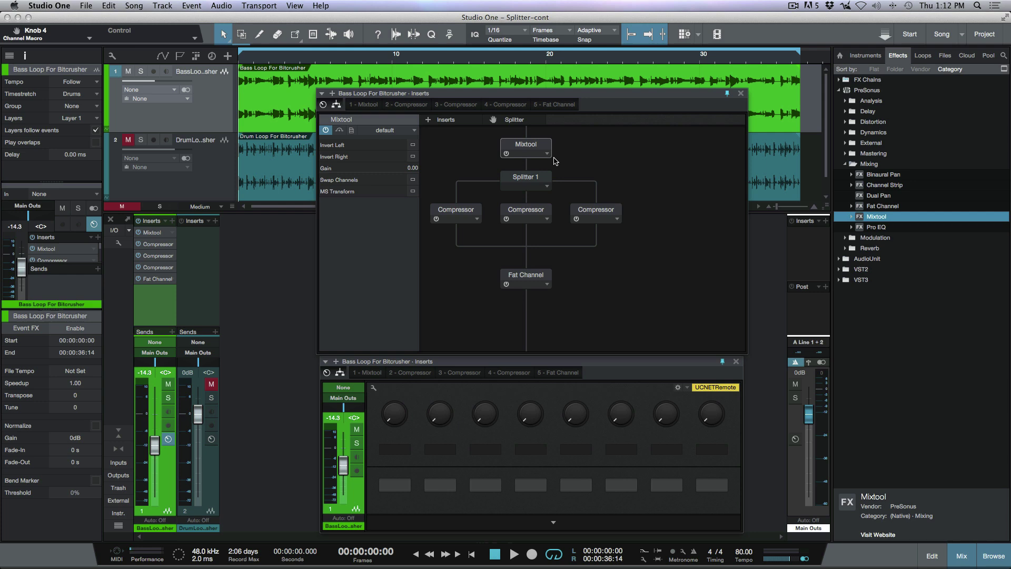
- Rename the new Mixtool to 'input gain'
{"action": "left_click", "coordinate": [548, 154]}
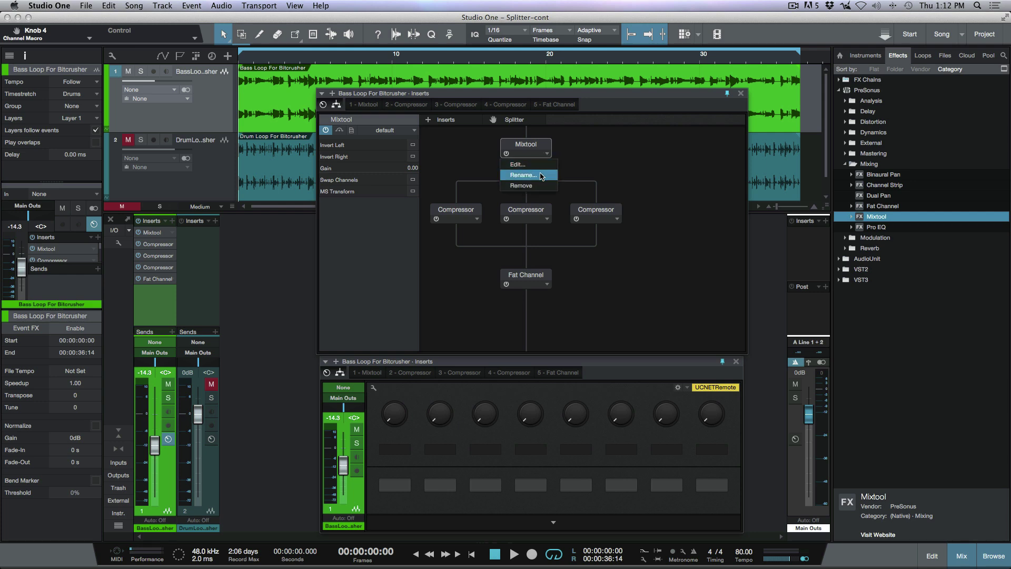
{"action": "left_click", "coordinate": [540, 175]}
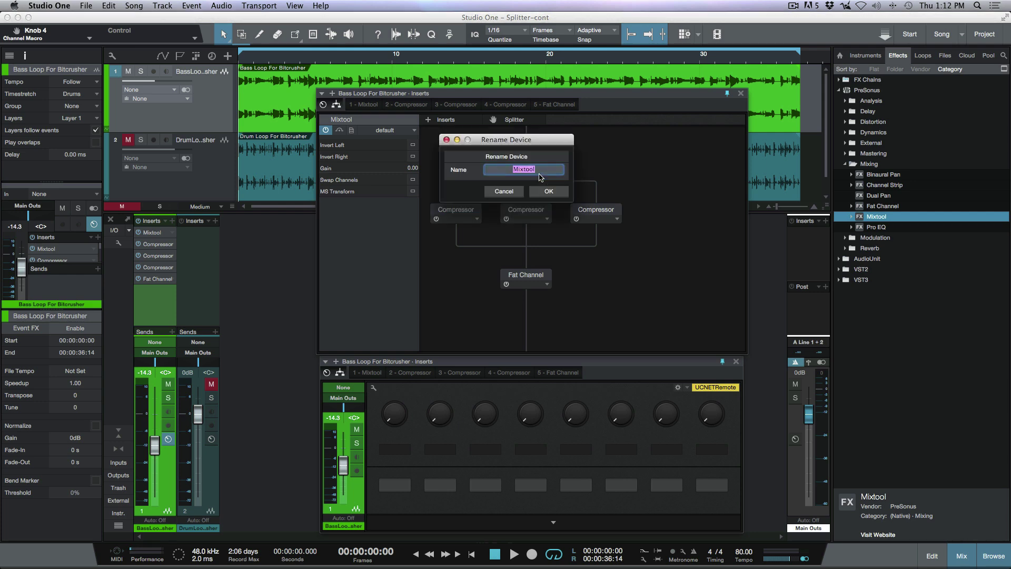
{"action": "type", "text": "input gain"}
{"action": "key", "text": "Return"}
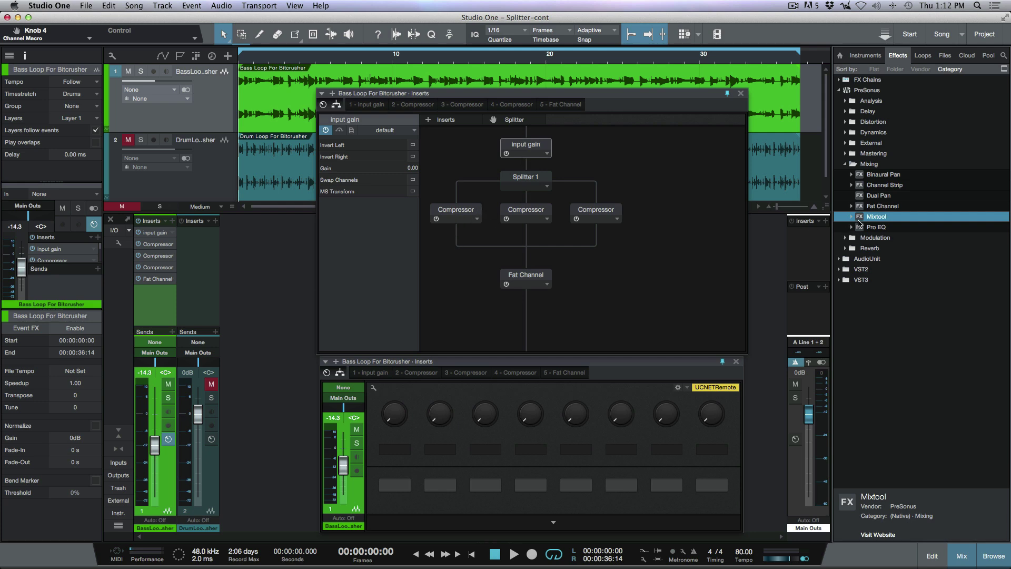
- Place a Mixtool under each of the three compressors and name the left one 'Low Gain'
{"action": "left_click_drag", "start_coordinate": [861, 219], "coordinate": [466, 238]}
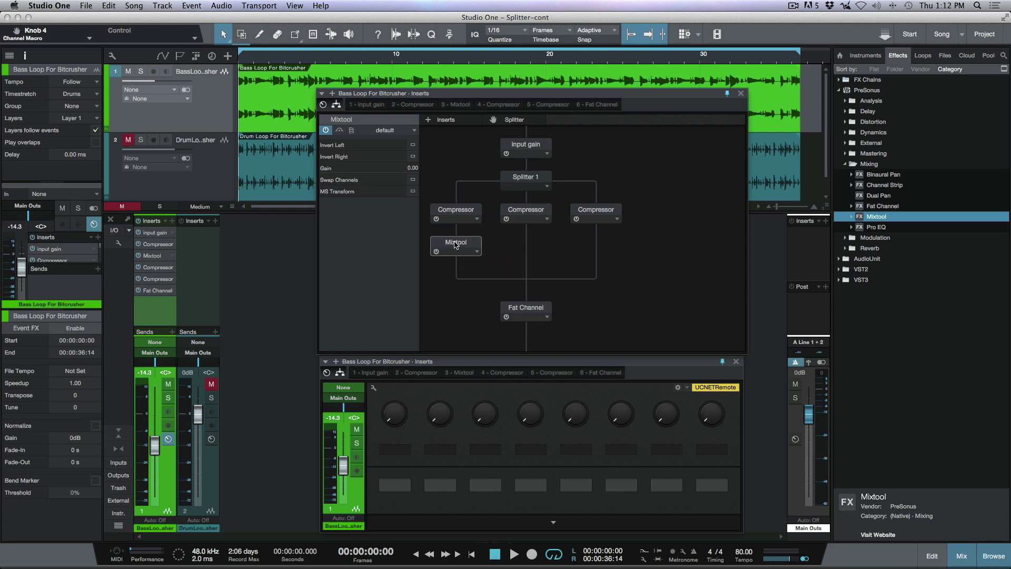
{"action": "left_click_drag", "start_coordinate": [456, 244], "coordinate": [593, 249]}
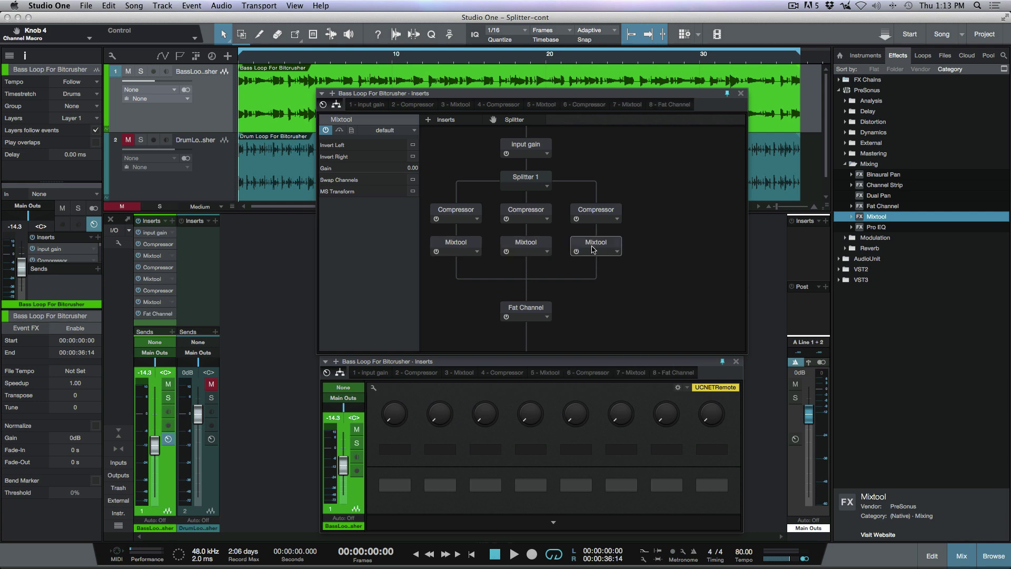
{"action": "left_click", "coordinate": [478, 256]}
{"action": "left_click", "coordinate": [465, 279]}
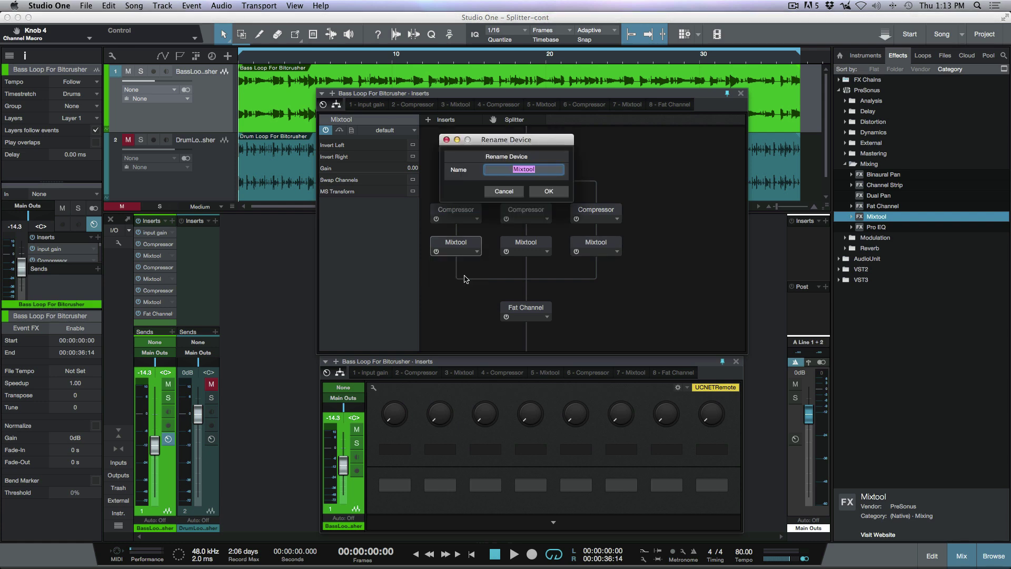
{"action": "type", "text": "Low Gain"}
{"action": "key", "text": "Return"}
- Rename the middle and right Mixtools 'Mid Gain' and 'High Gain'
{"action": "left_click", "coordinate": [547, 252]}
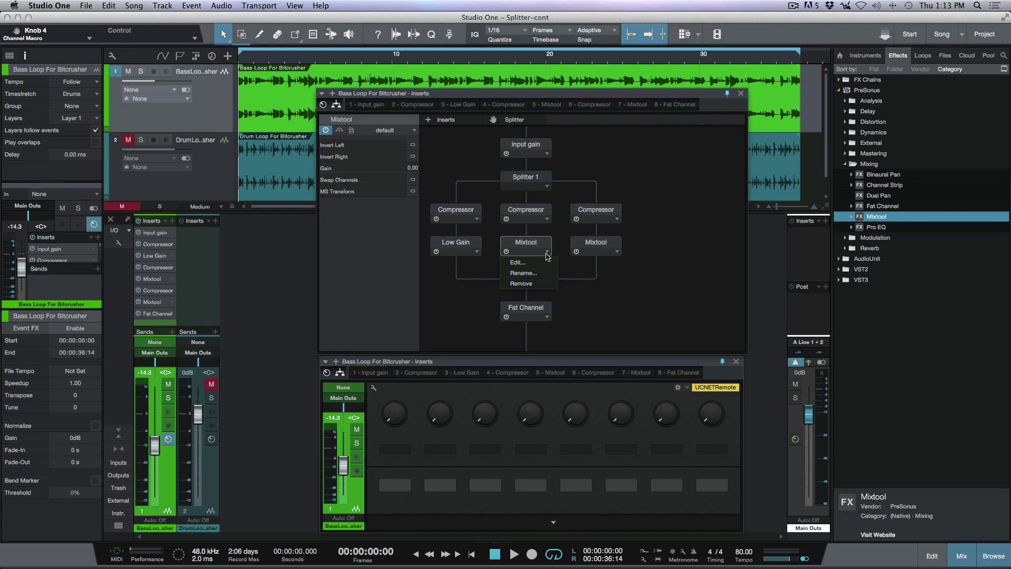
{"action": "left_click", "coordinate": [524, 272]}
{"action": "type", "text": "Mid Gain"}
{"action": "key", "text": "Return"}
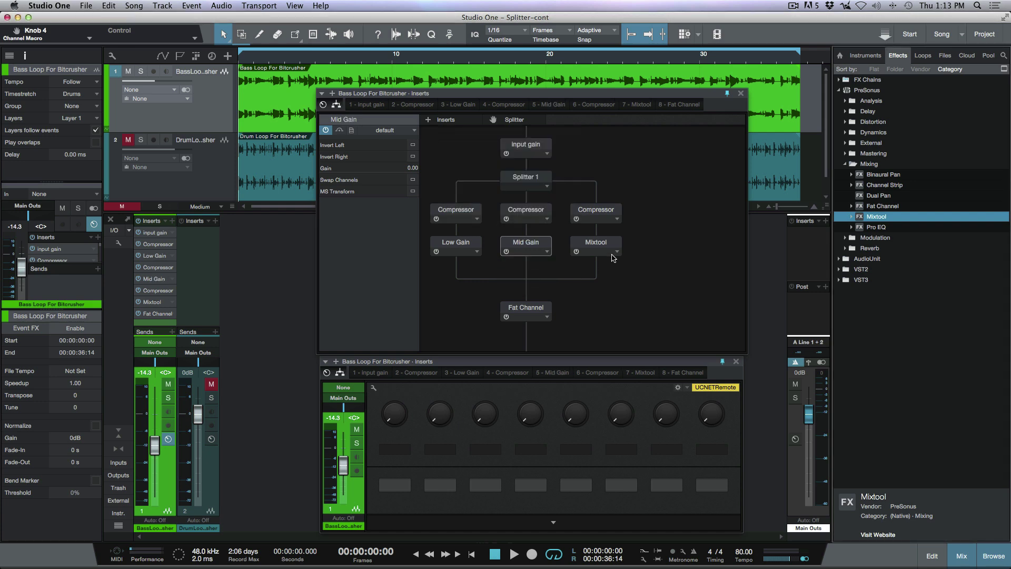
{"action": "left_click", "coordinate": [617, 252]}
{"action": "left_click", "coordinate": [599, 274]}
{"action": "type", "text": "High Gain"}
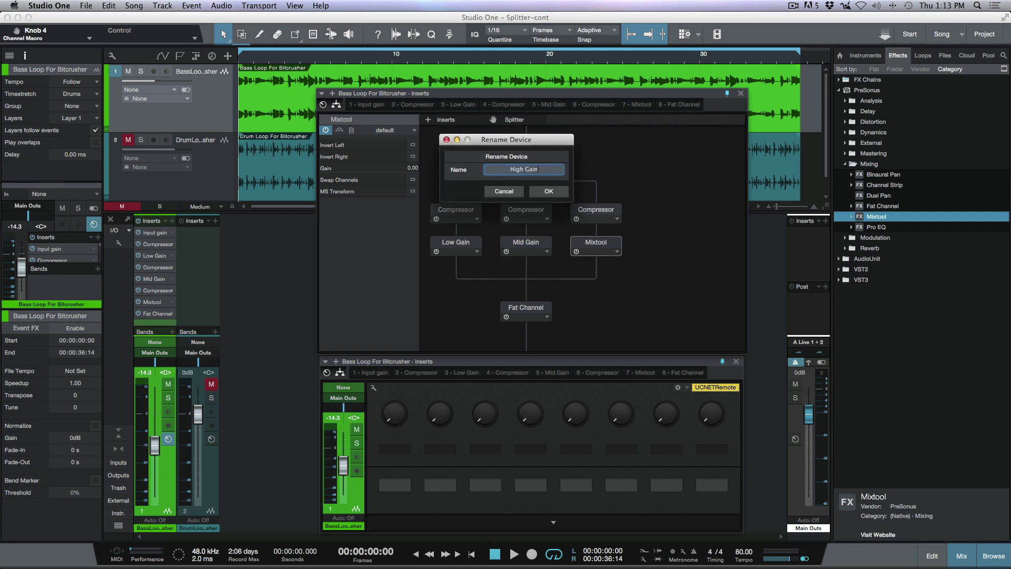
{"action": "key", "text": "Return"}
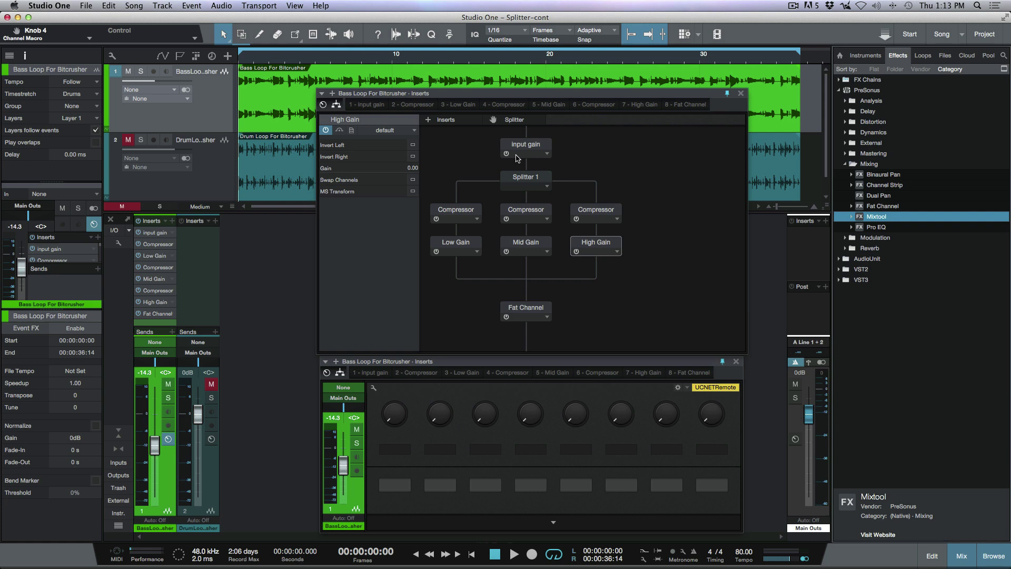
- Colour input gain, Low Gain, Mid Gain and High Gain red
{"action": "left_click", "coordinate": [546, 153]}
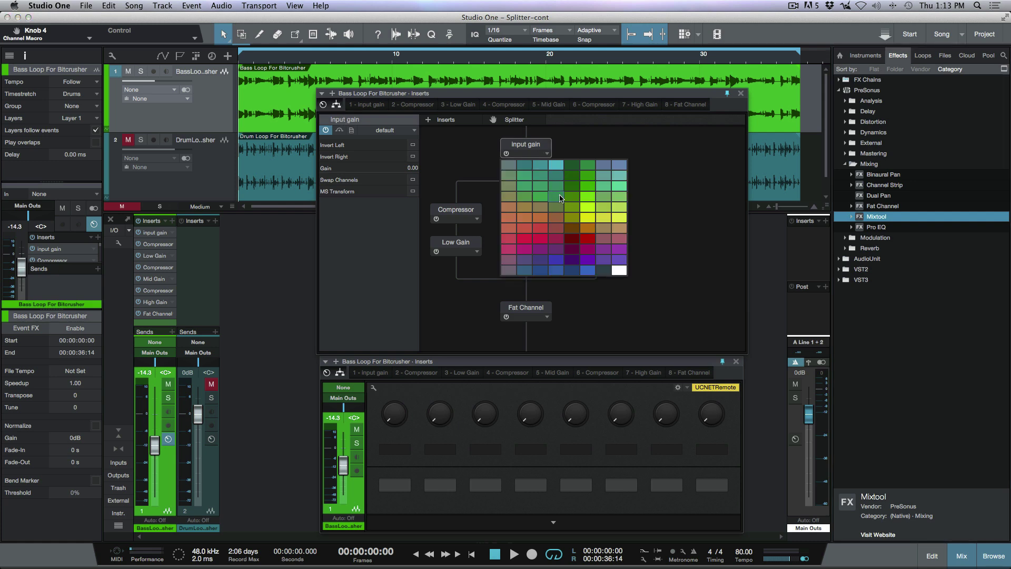
{"action": "left_click", "coordinate": [583, 243]}
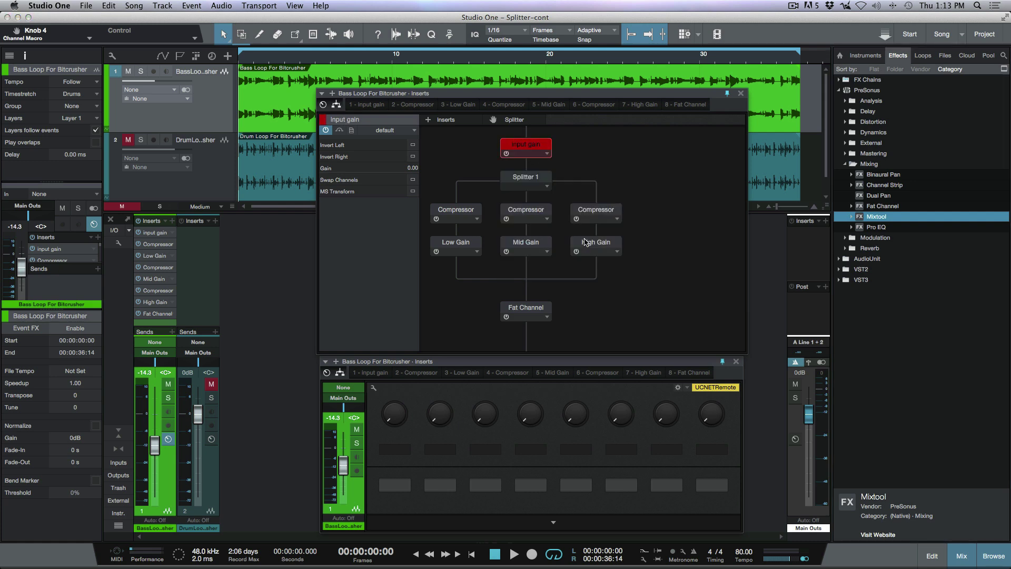
{"action": "left_click", "coordinate": [457, 257]}
{"action": "left_click", "coordinate": [514, 334]}
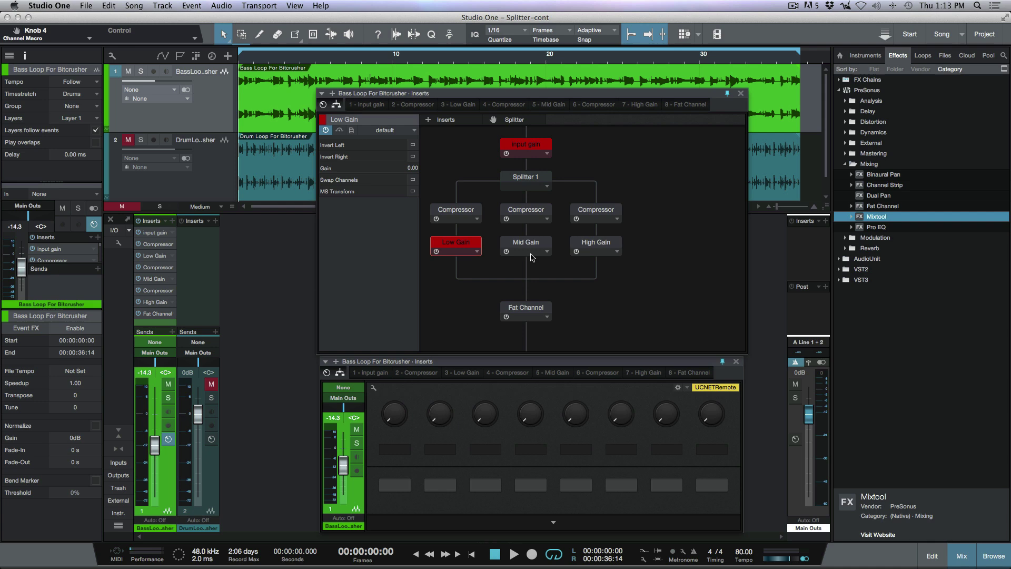
{"action": "left_click", "coordinate": [530, 253]}
{"action": "left_click", "coordinate": [590, 344]}
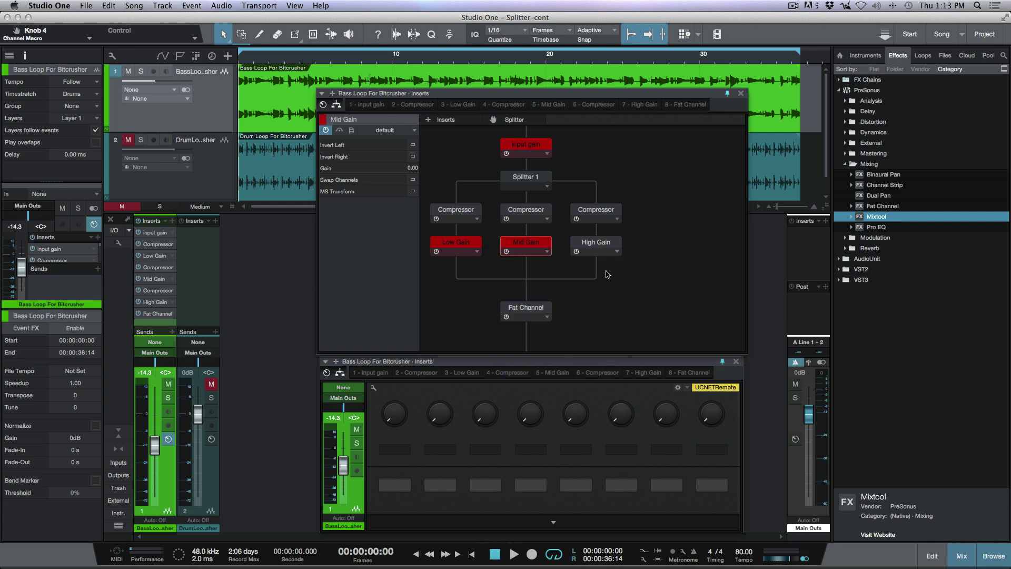
{"action": "left_click", "coordinate": [603, 254]}
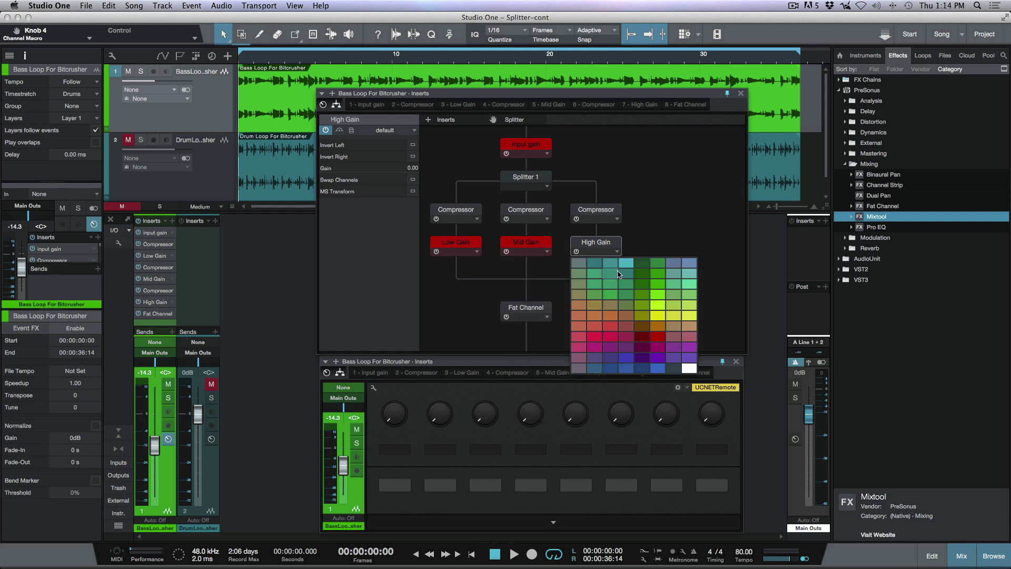
{"action": "left_click", "coordinate": [657, 343]}
- Colour the Fat Channel purple and Splitter 1 yellow-green
{"action": "left_click", "coordinate": [535, 318]}
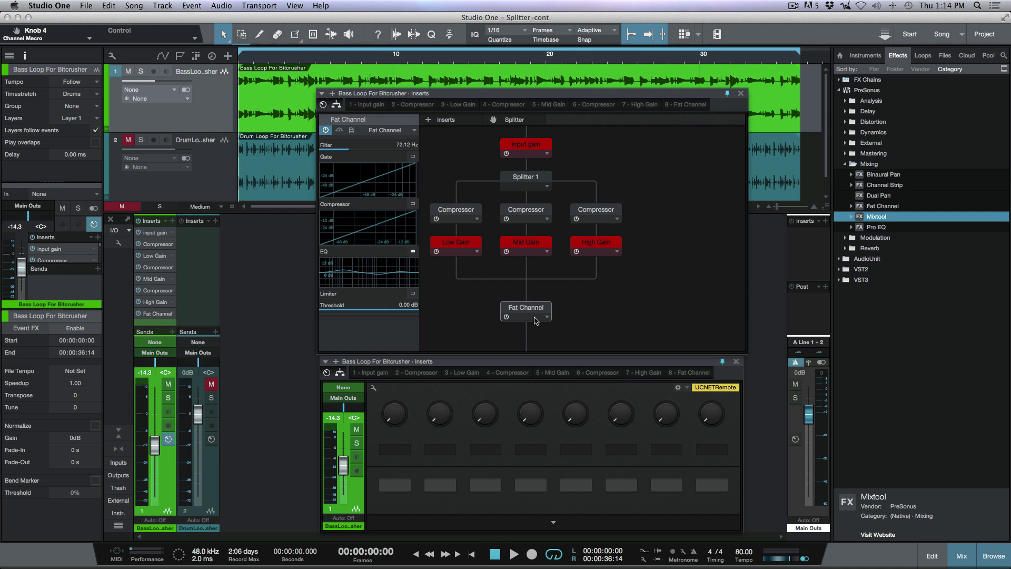
{"action": "left_click", "coordinate": [575, 421]}
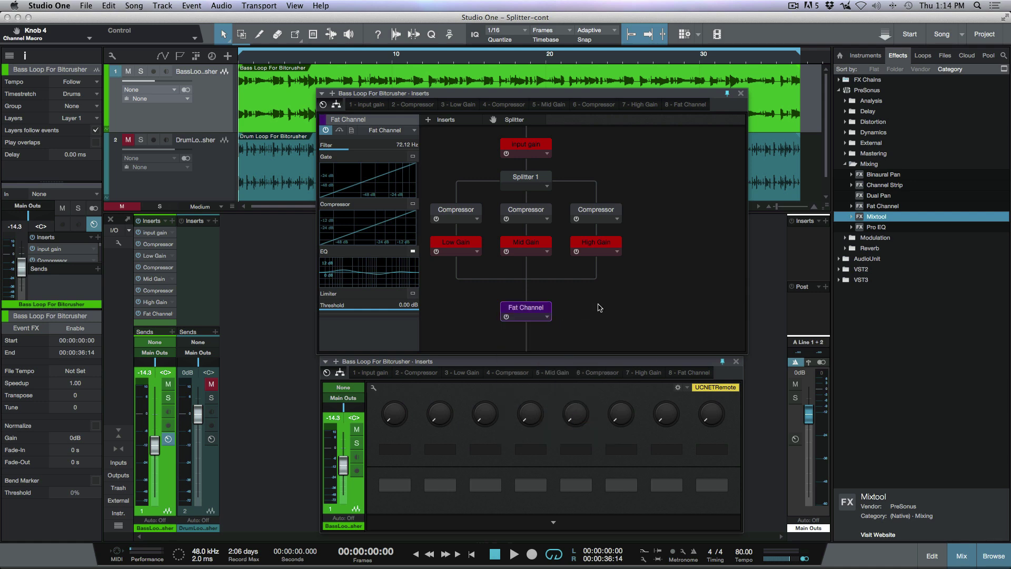
{"action": "left_click", "coordinate": [520, 188]}
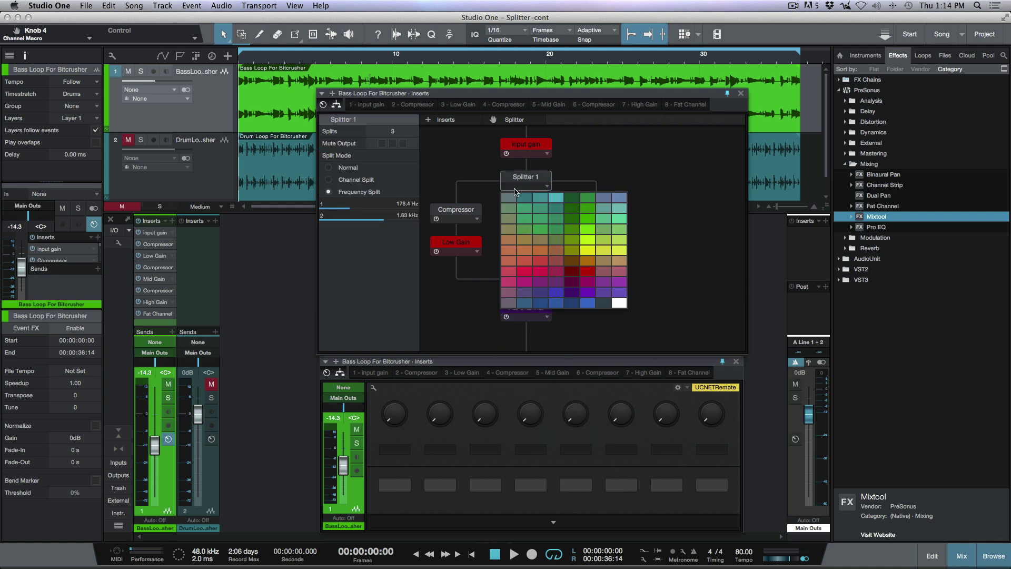
{"action": "left_click", "coordinate": [586, 241]}
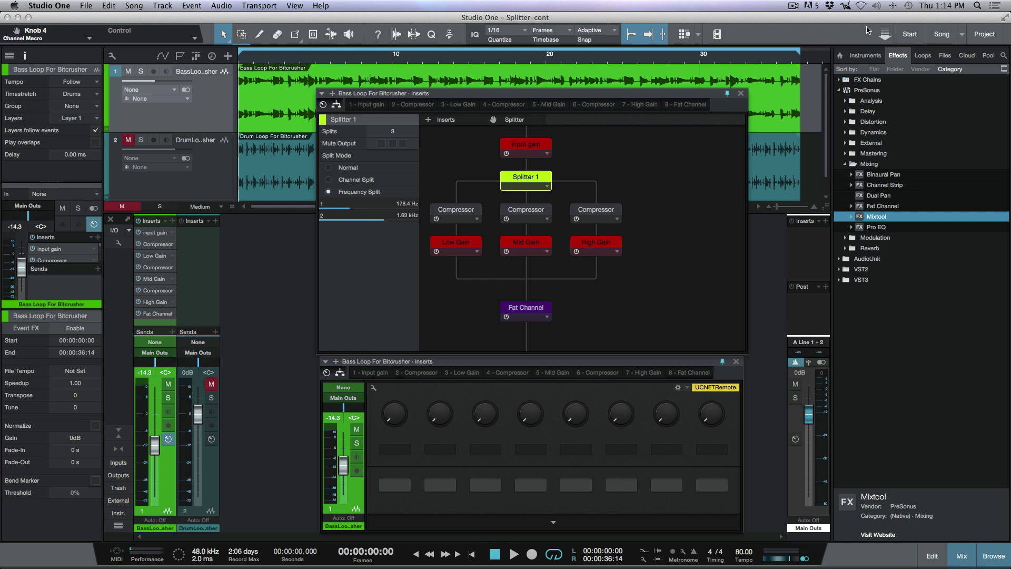
- Sort effects by vendor and add Sonnox Oxford Dynamics to the middle band
{"action": "left_click", "coordinate": [920, 69]}
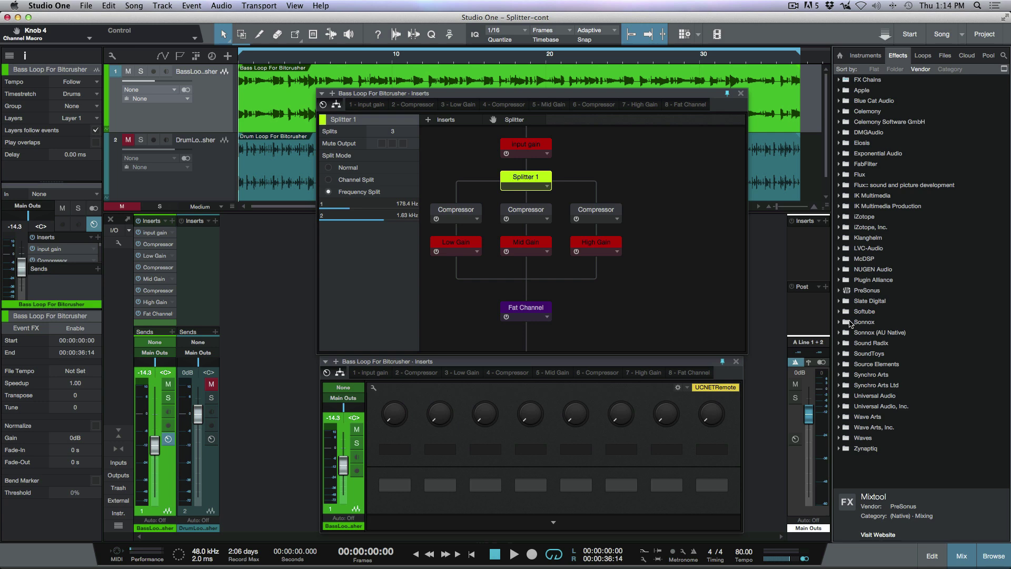
{"action": "left_click", "coordinate": [840, 322]}
{"action": "left_click", "coordinate": [840, 322]}
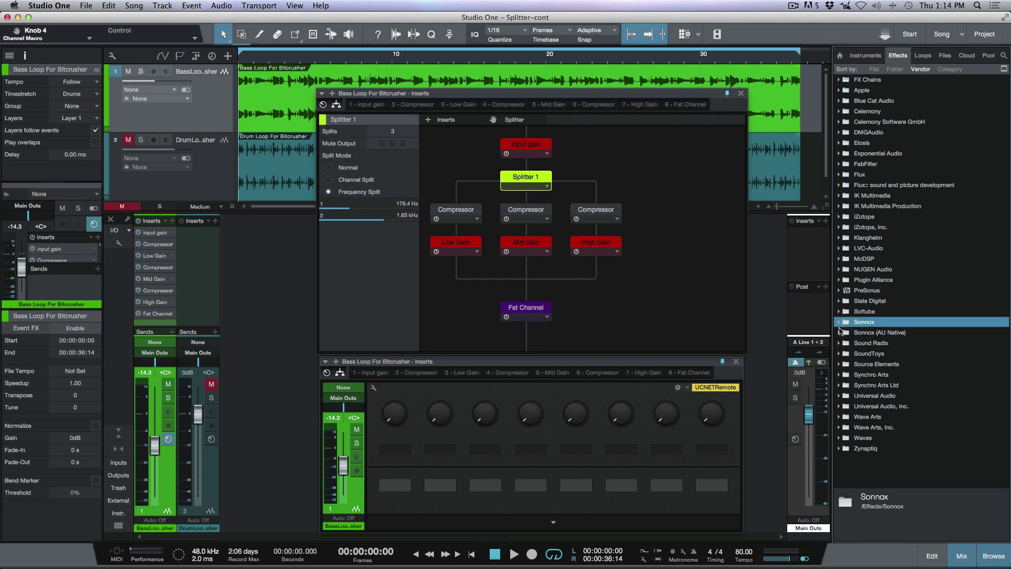
{"action": "left_click", "coordinate": [840, 332]}
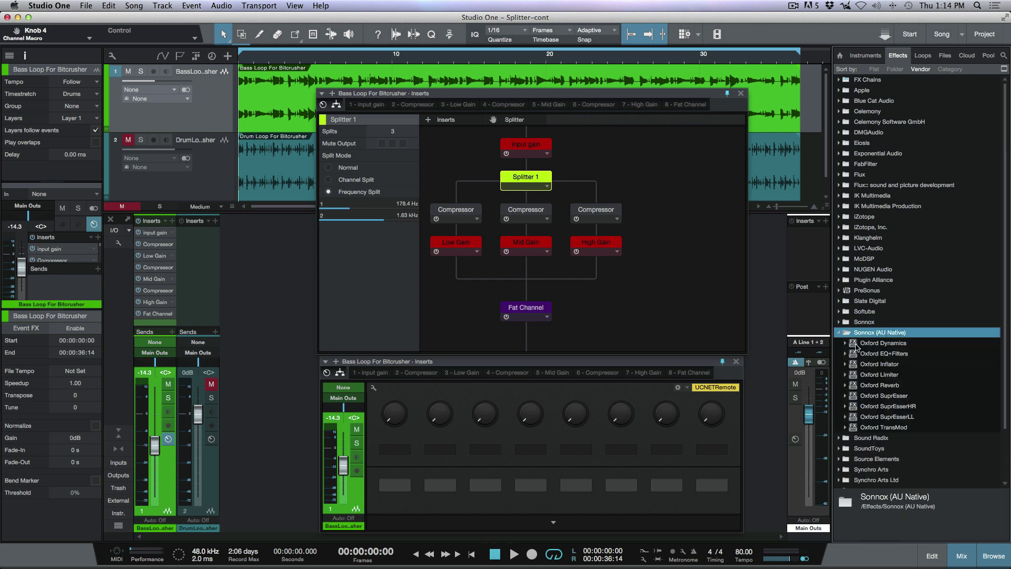
{"action": "left_click_drag", "start_coordinate": [870, 348], "coordinate": [526, 211]}
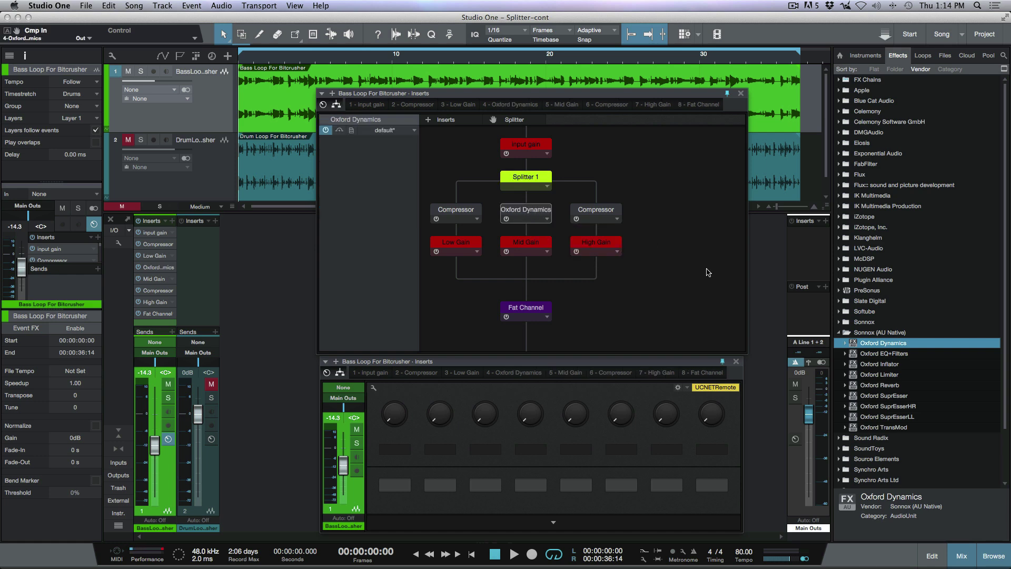
- Replace the low-band compressor with Softube's Tube-Tech CL 1B
{"action": "left_click", "coordinate": [839, 332]}
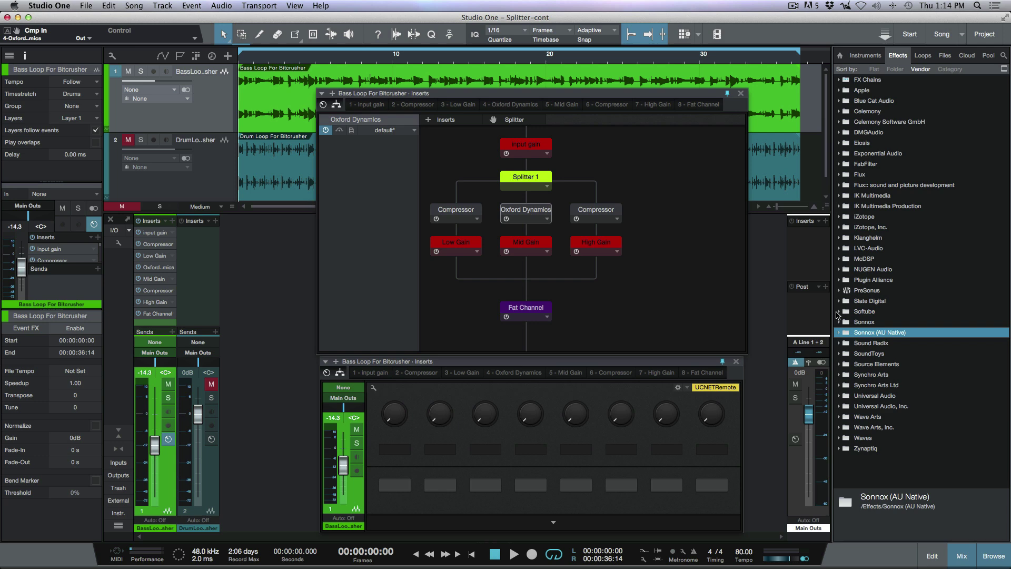
{"action": "left_click", "coordinate": [840, 311]}
{"action": "scroll", "coordinate": [886, 366], "scroll_direction": "down", "scroll_amount": 10}
{"action": "scroll", "coordinate": [886, 366], "scroll_direction": "down", "scroll_amount": 7}
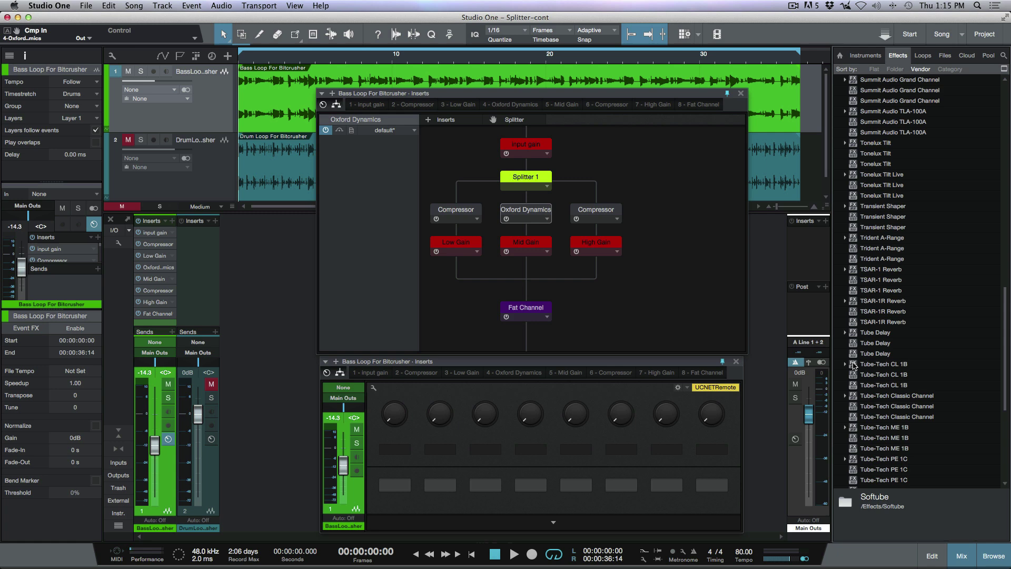
{"action": "left_click_drag", "start_coordinate": [854, 365], "coordinate": [462, 210]}
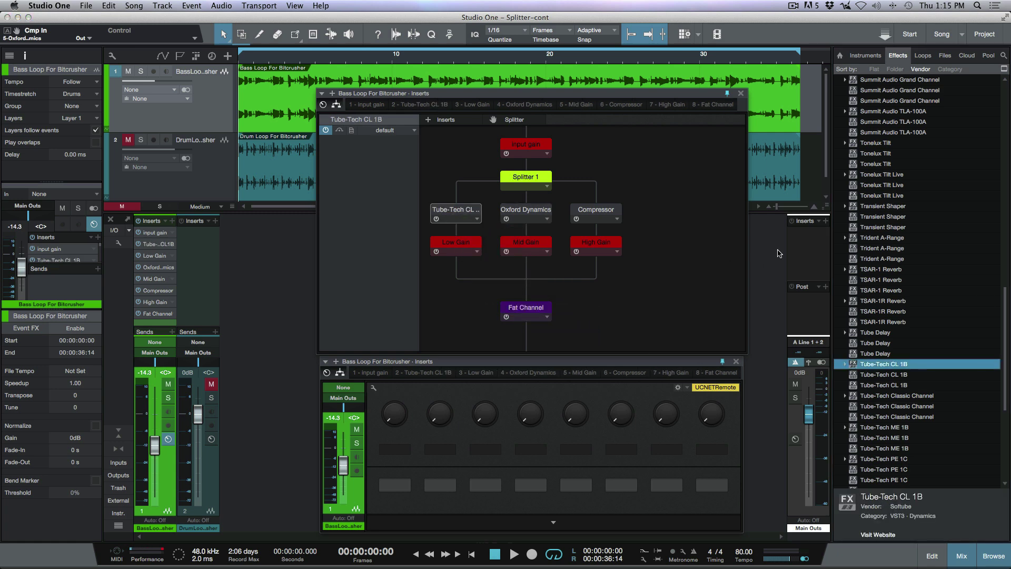
- Replace the high-band compressor with Universal Audio's UAD UA 1176AE
{"action": "scroll", "coordinate": [944, 304], "scroll_direction": "up", "scroll_amount": 15}
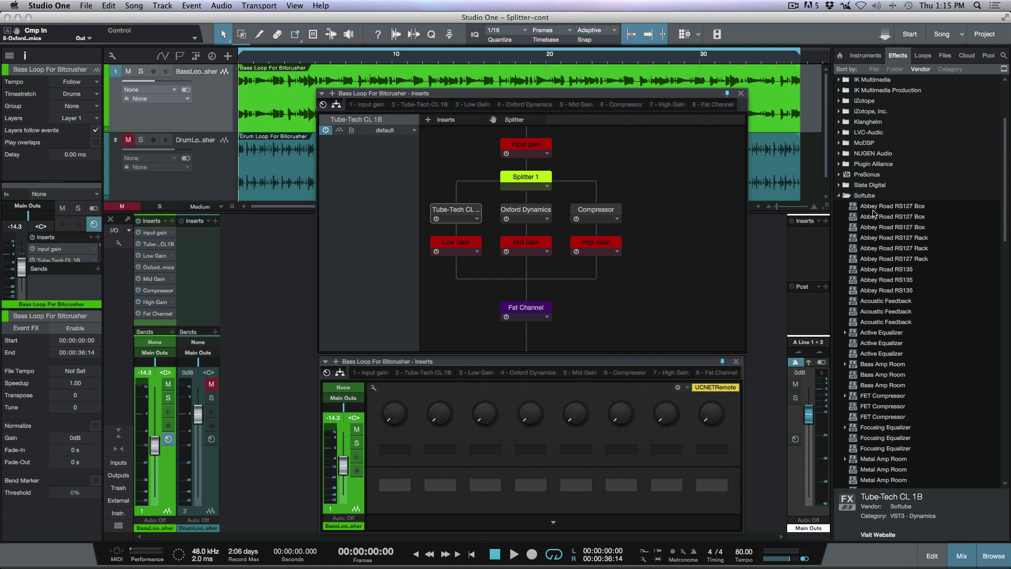
{"action": "left_click", "coordinate": [840, 196]}
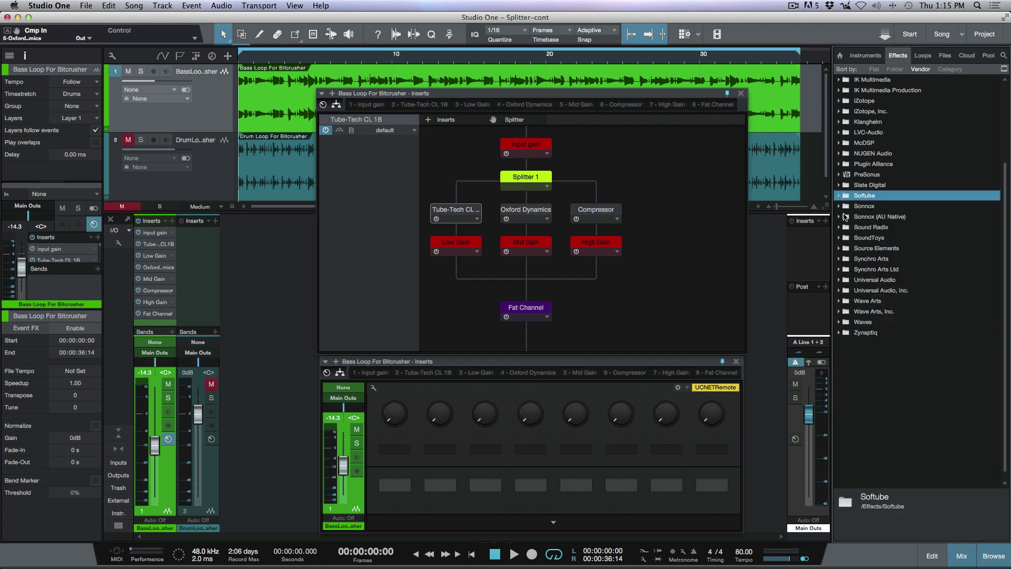
{"action": "left_click", "coordinate": [839, 290]}
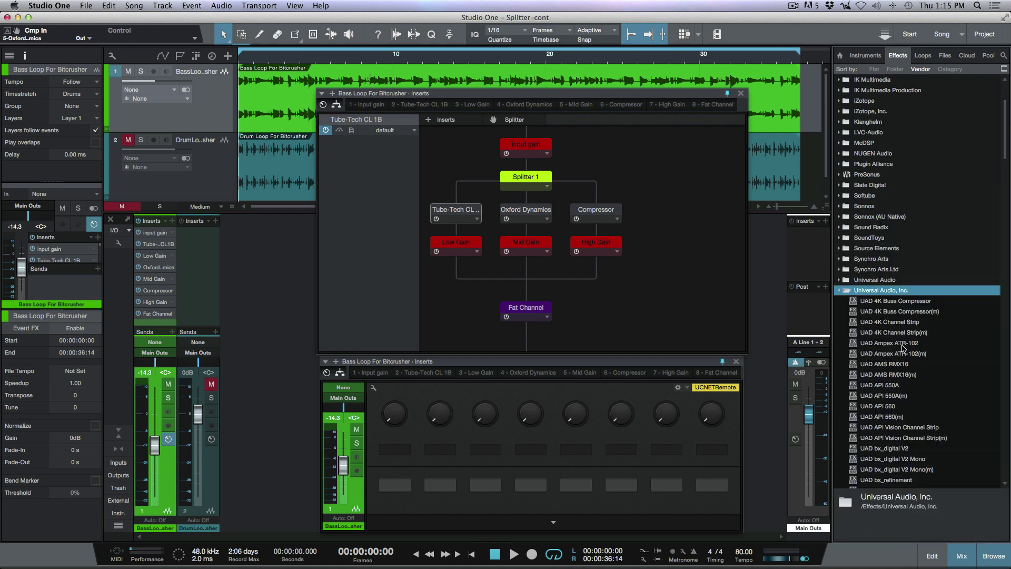
{"action": "scroll", "coordinate": [903, 347], "scroll_direction": "down", "scroll_amount": 10}
{"action": "scroll", "coordinate": [904, 347], "scroll_direction": "down", "scroll_amount": 15}
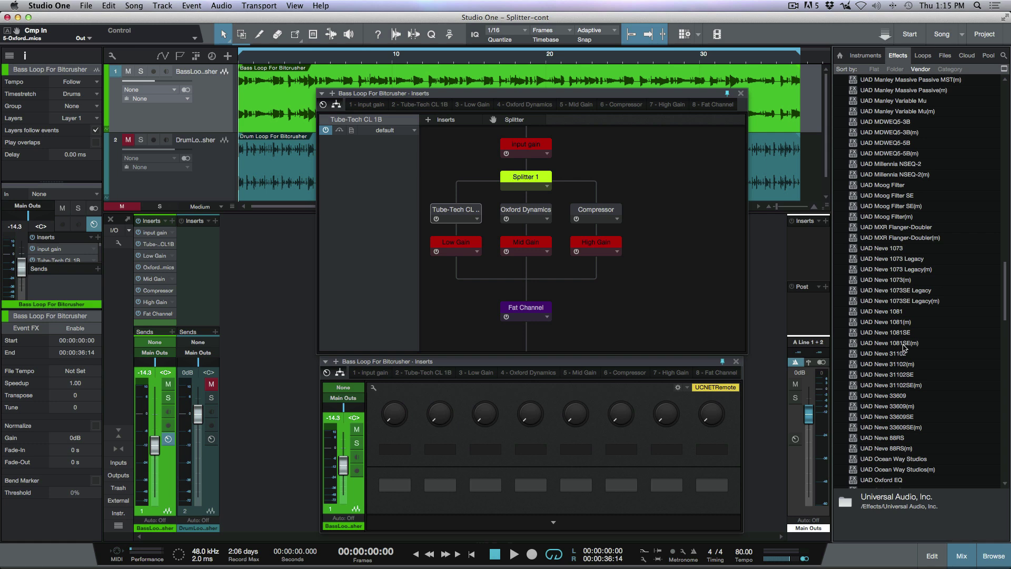
{"action": "scroll", "coordinate": [904, 347], "scroll_direction": "down", "scroll_amount": 10}
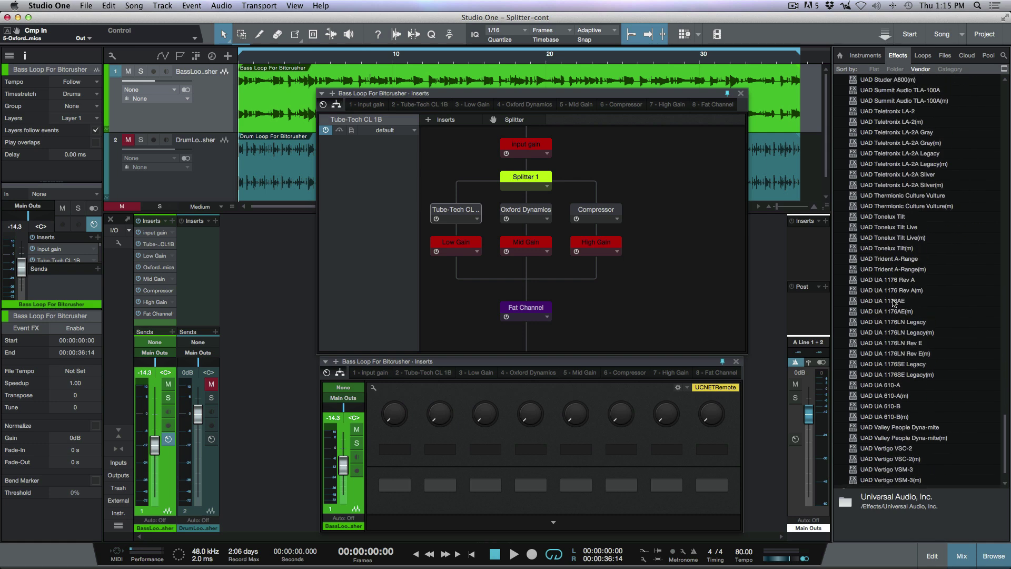
{"action": "left_click_drag", "start_coordinate": [894, 302], "coordinate": [596, 212]}
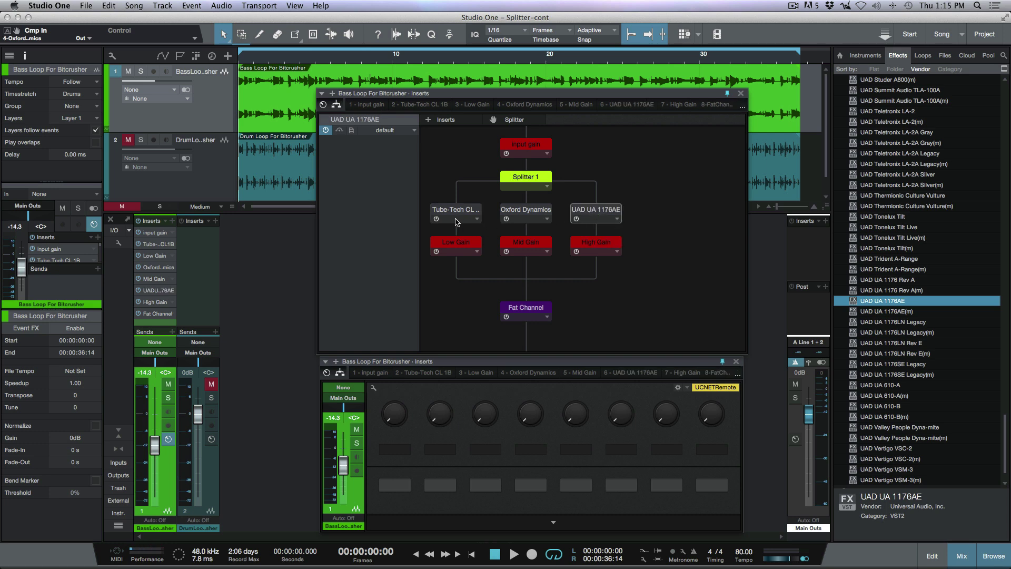
- Colour the Tube-Tech, Oxford Dynamics and UAD UA 1176AE nodes green
{"action": "left_click", "coordinate": [455, 221]}
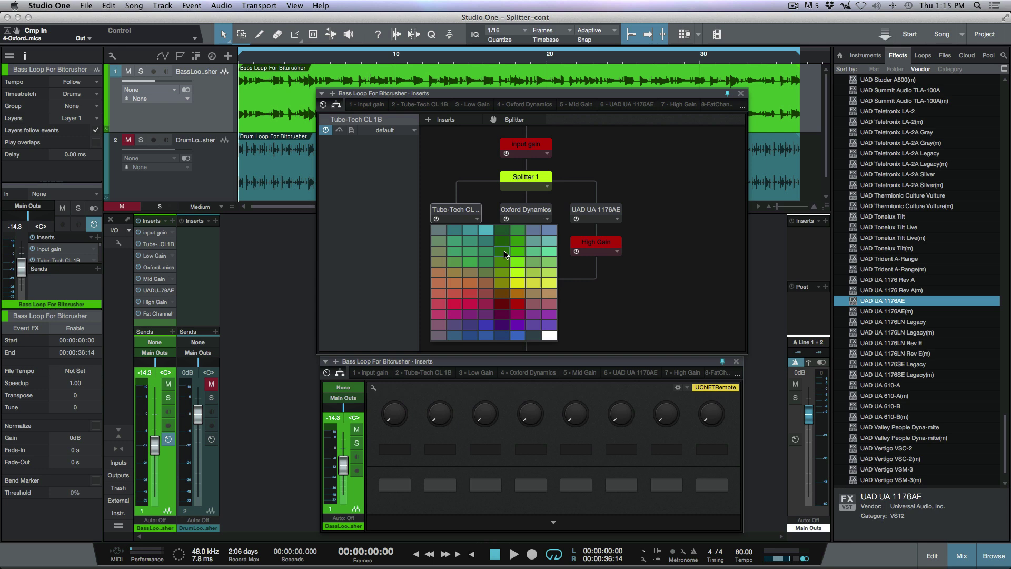
{"action": "left_click", "coordinate": [513, 261]}
{"action": "left_click", "coordinate": [526, 222]}
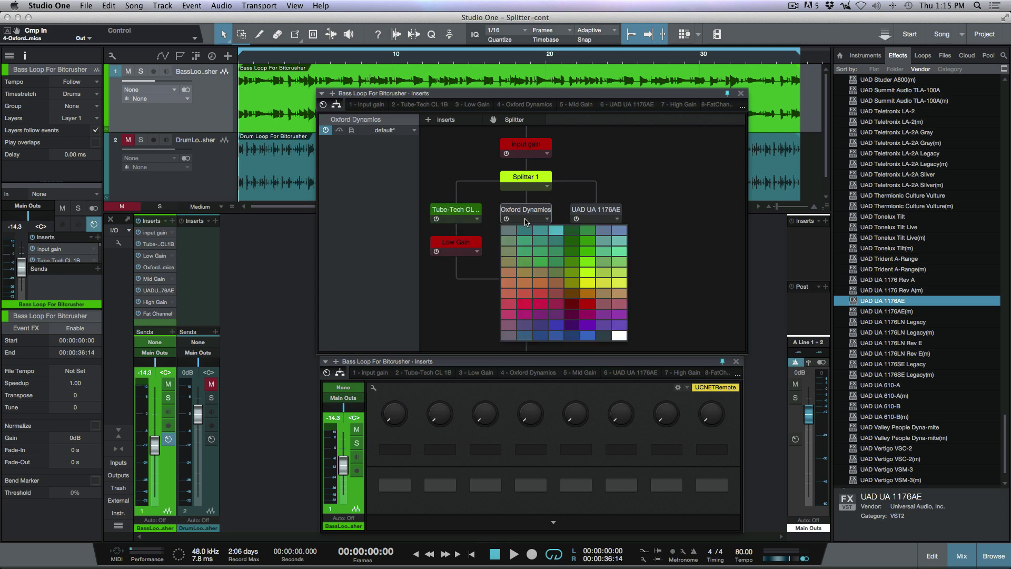
{"action": "left_click", "coordinate": [585, 249]}
{"action": "left_click", "coordinate": [597, 223]}
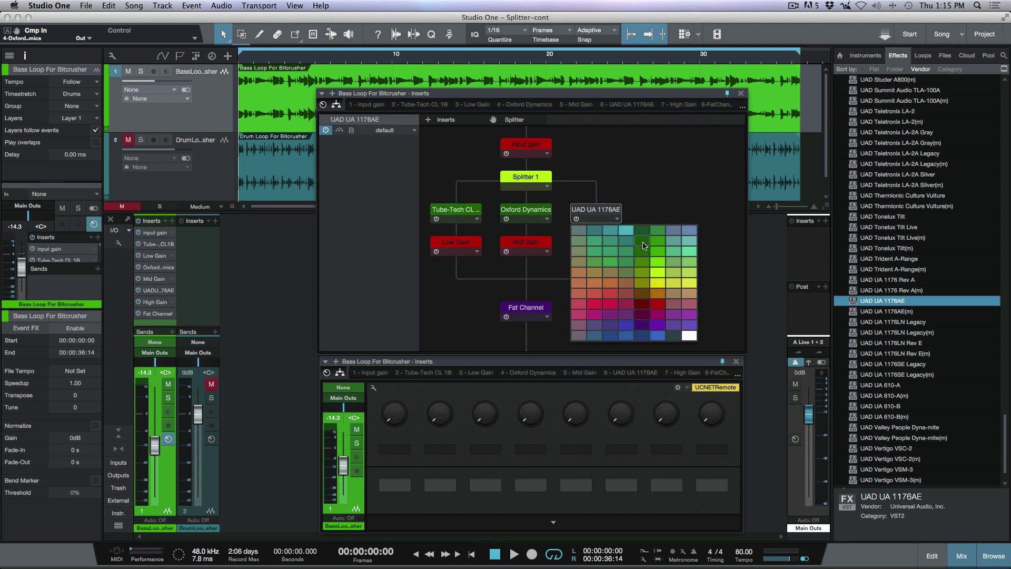
{"action": "left_click", "coordinate": [645, 248]}
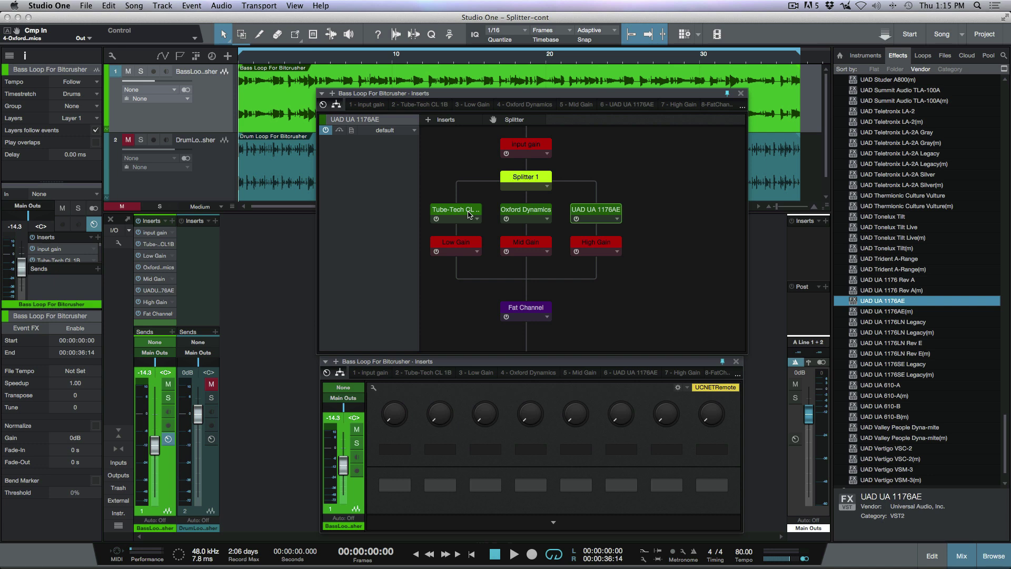
- Rename the Tube-Tech, Oxford Dynamics and UAD nodes Comp Low, Comp Mid and Comp High
{"action": "left_click", "coordinate": [477, 219]}
{"action": "left_click", "coordinate": [474, 241]}
{"action": "type", "text": "Com"}
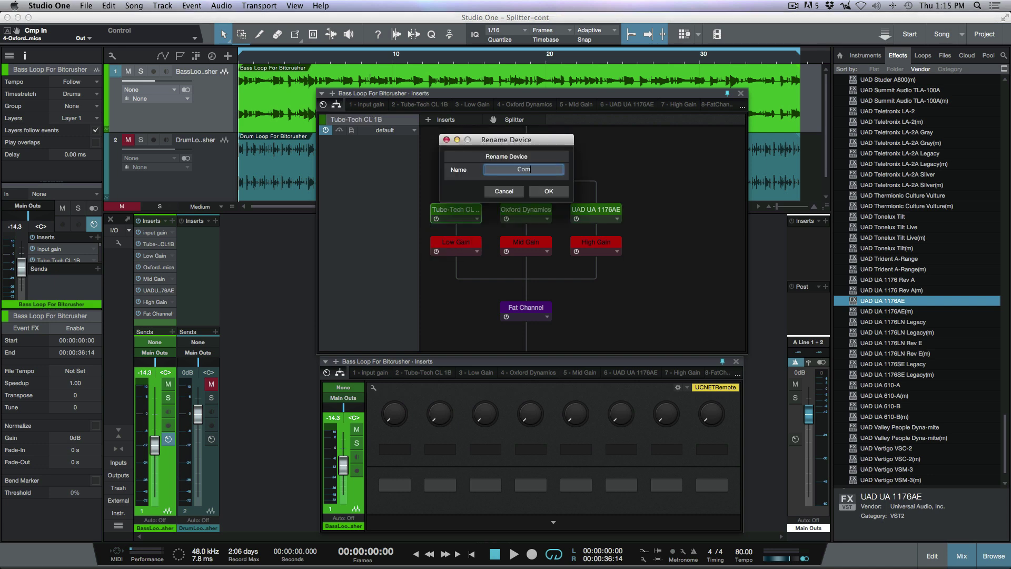
{"action": "type", "text": "p Low"}
{"action": "key", "text": "Return"}
{"action": "left_click", "coordinate": [547, 219]}
{"action": "left_click", "coordinate": [544, 241]}
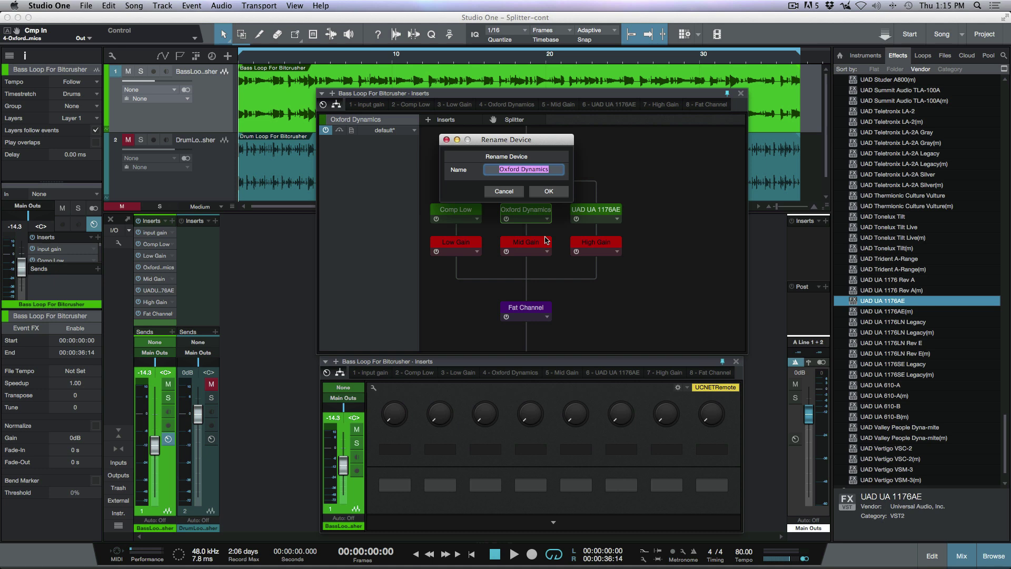
{"action": "type", "text": "Comp Mid"}
{"action": "key", "text": "Return"}
{"action": "left_click", "coordinate": [617, 219]}
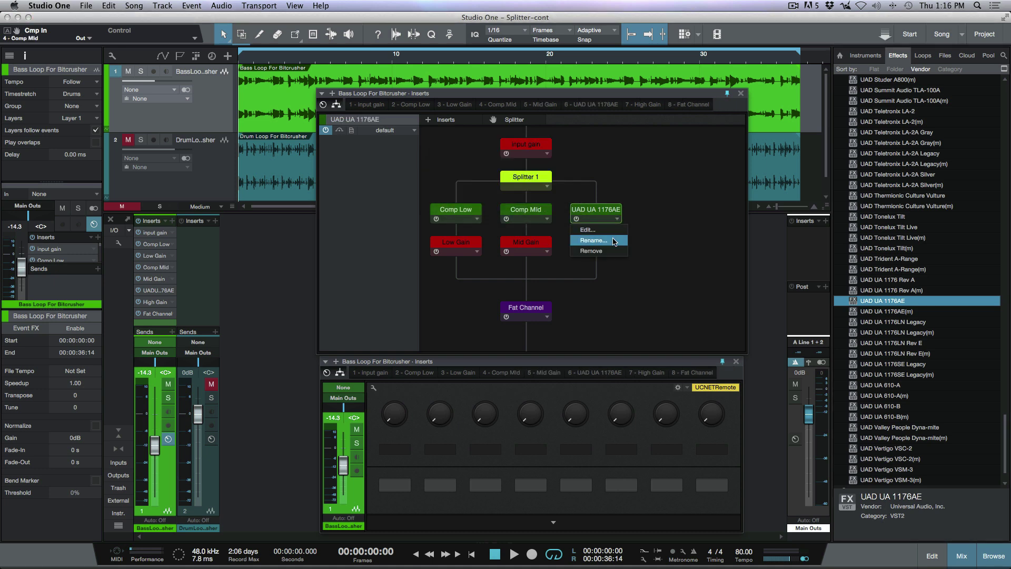
{"action": "left_click", "coordinate": [593, 240]}
{"action": "type", "text": "Comp High"}
{"action": "key", "text": "Return"}
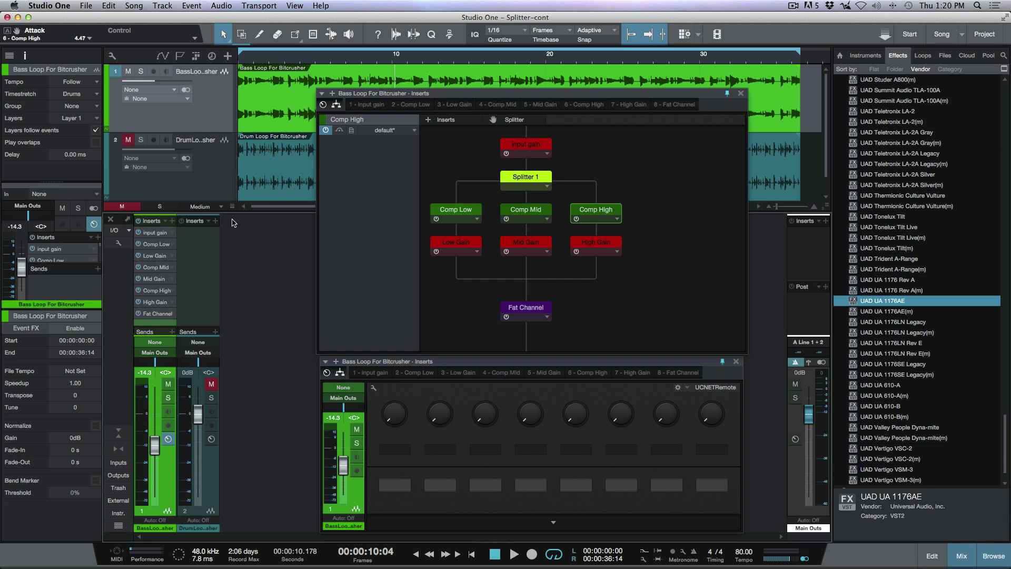
- Open the input gain Mixtool and move its window up and to the left
{"action": "double_click", "coordinate": [157, 233]}
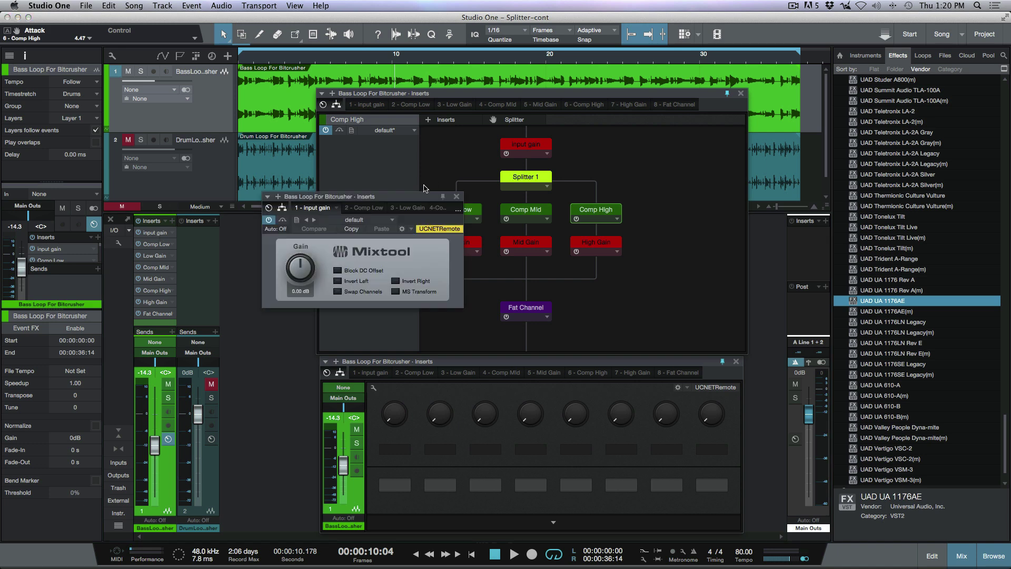
{"action": "left_click_drag", "start_coordinate": [422, 196], "coordinate": [382, 136]}
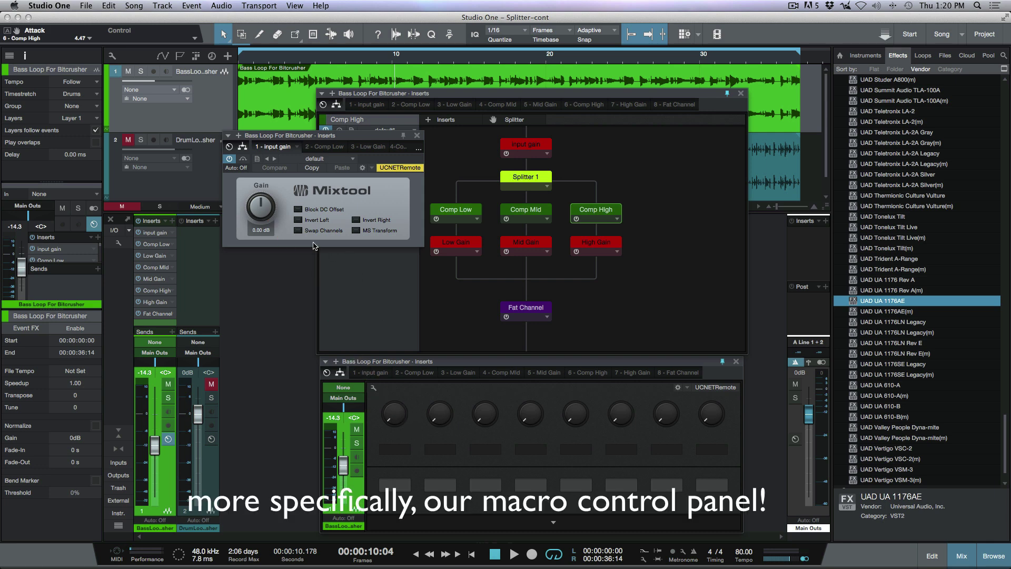
- Connect input gain's Gain to macro Knob 1 and Low Gain's Gain to Knob 2
{"action": "right_click", "coordinate": [260, 205]}
{"action": "mouse_move", "coordinate": [368, 209]}
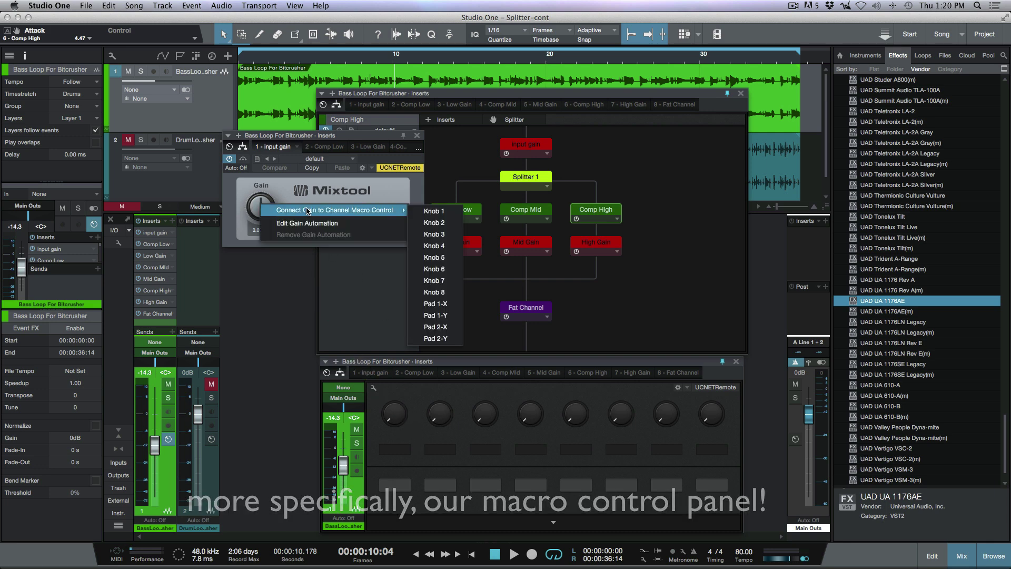
{"action": "left_click", "coordinate": [430, 211]}
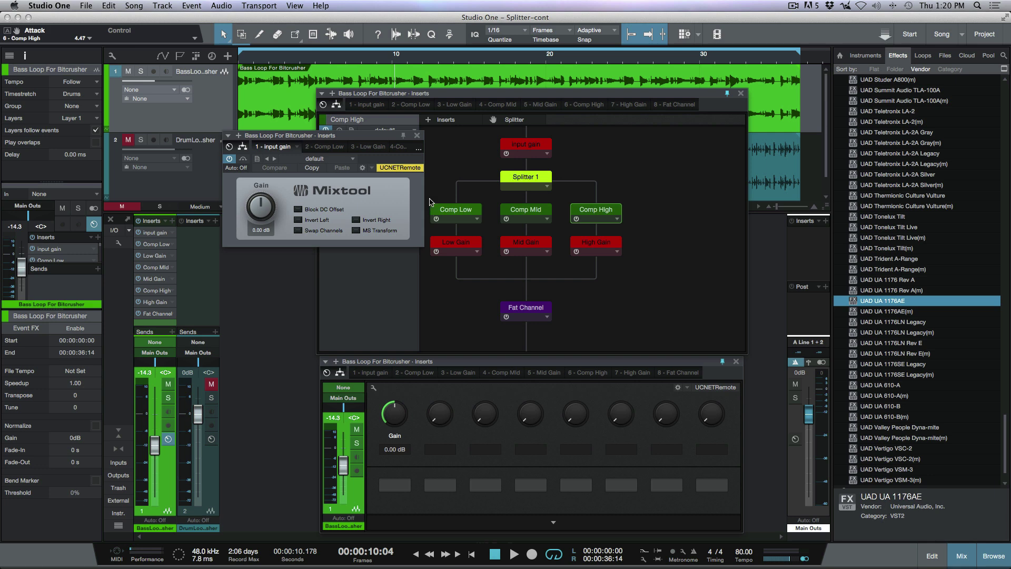
{"action": "left_click", "coordinate": [366, 147]}
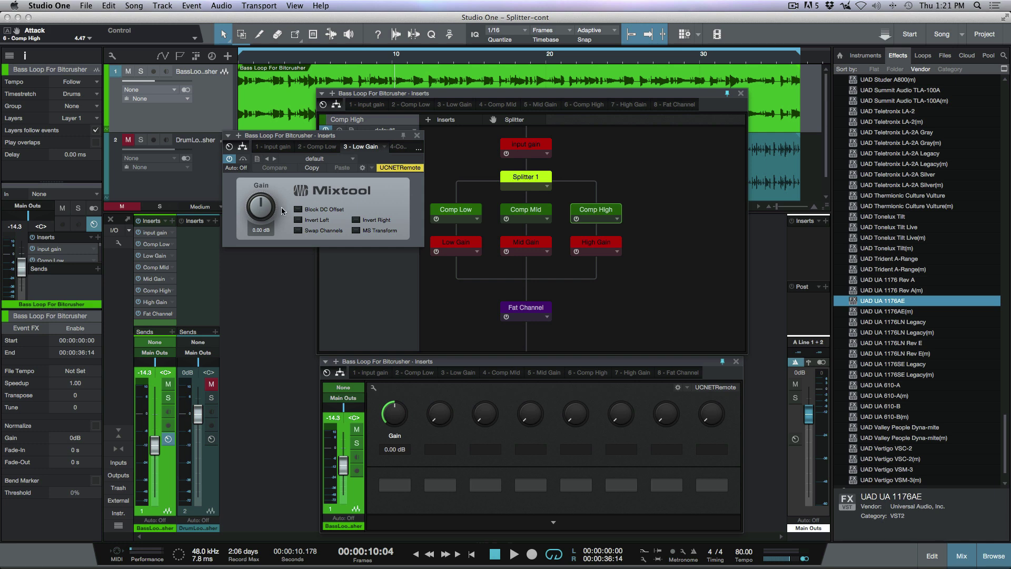
{"action": "right_click", "coordinate": [266, 209]}
{"action": "mouse_move", "coordinate": [406, 219]}
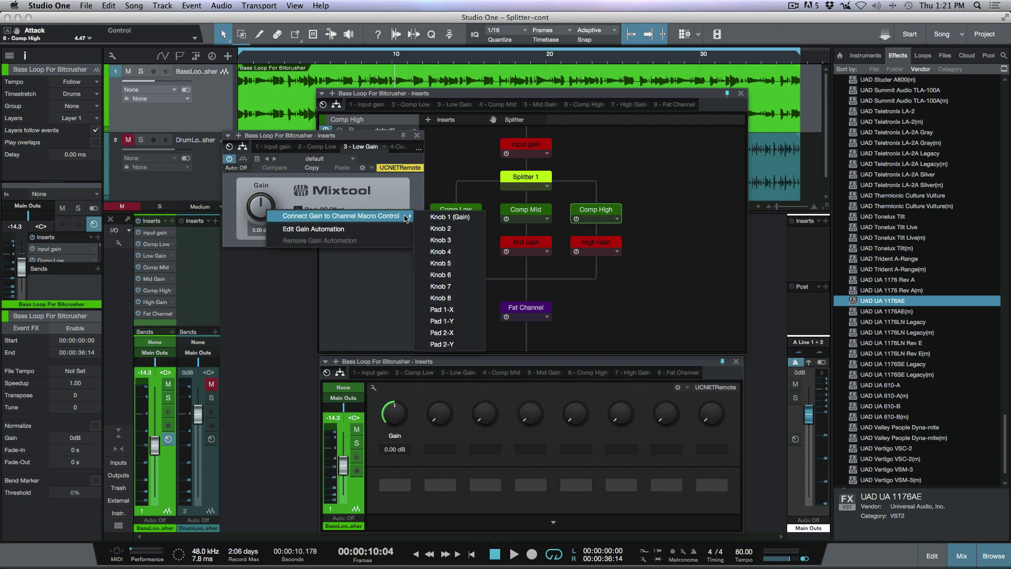
{"action": "left_click", "coordinate": [440, 228]}
- Connect Mid Gain's Gain to macro Knob 3 and High Gain's Gain to Knob 4
{"action": "left_click", "coordinate": [419, 149]}
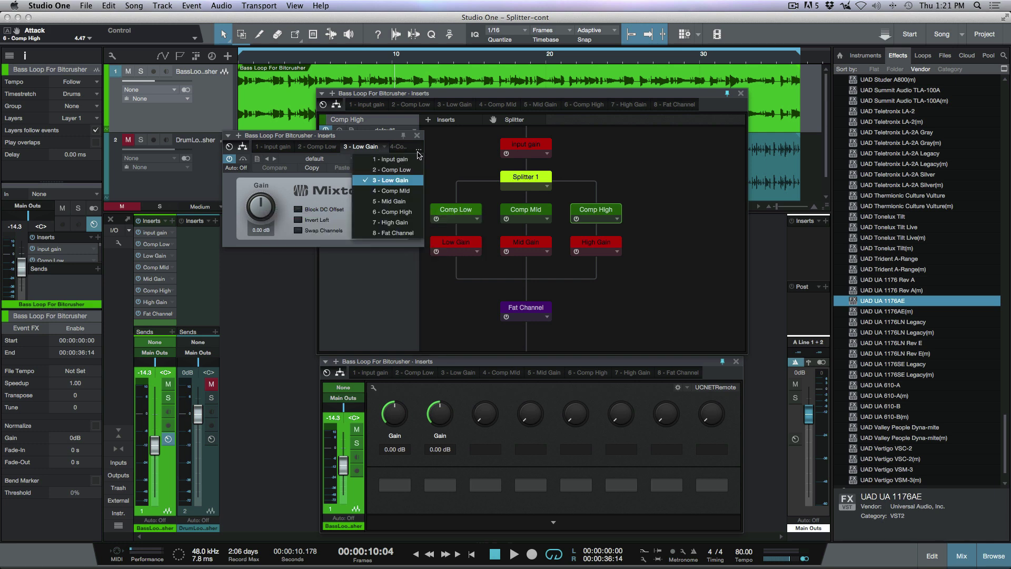
{"action": "left_click", "coordinate": [406, 202]}
{"action": "right_click", "coordinate": [253, 210]}
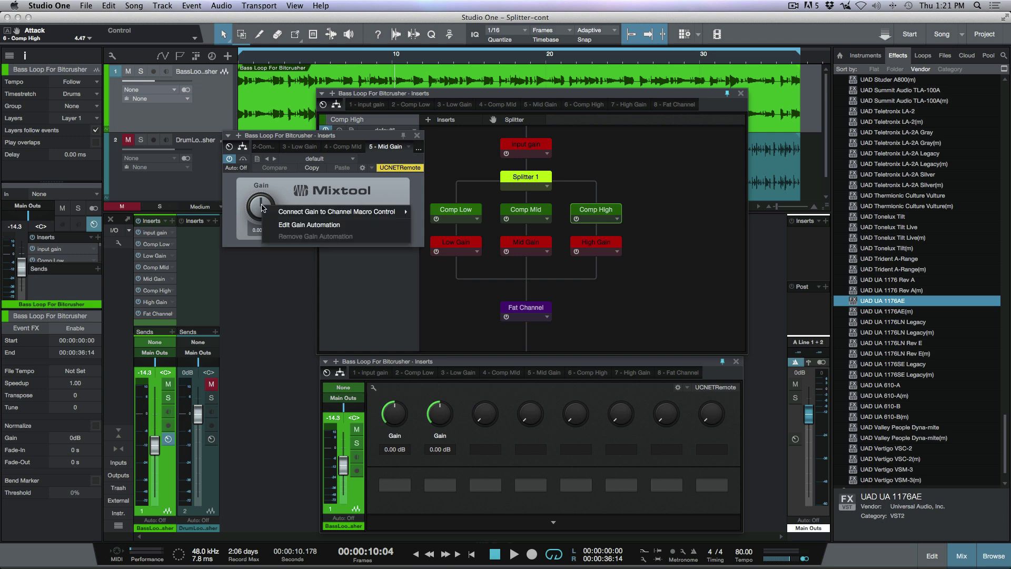
{"action": "mouse_move", "coordinate": [310, 213]}
{"action": "left_click", "coordinate": [440, 236]}
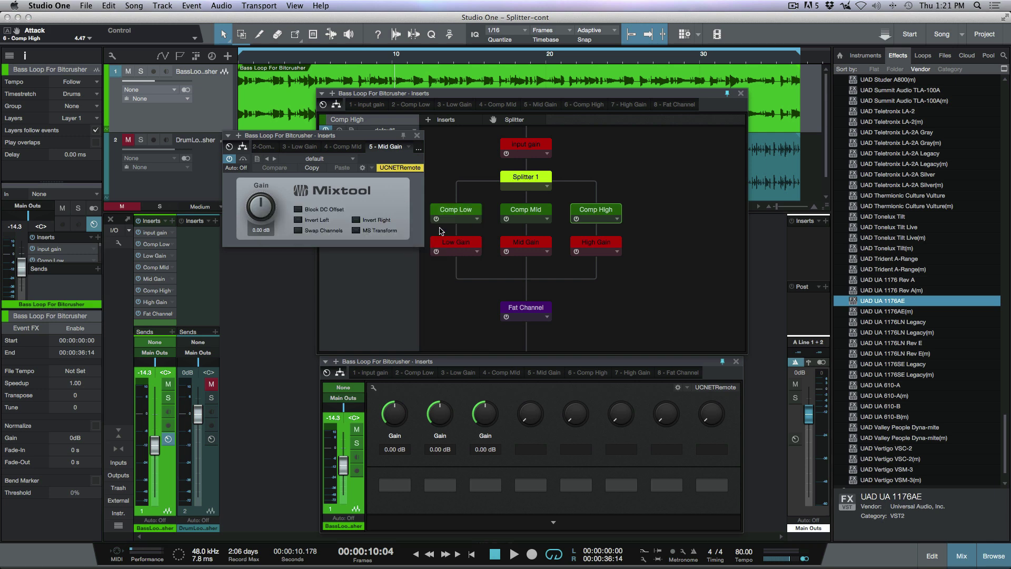
{"action": "left_click", "coordinate": [419, 149]}
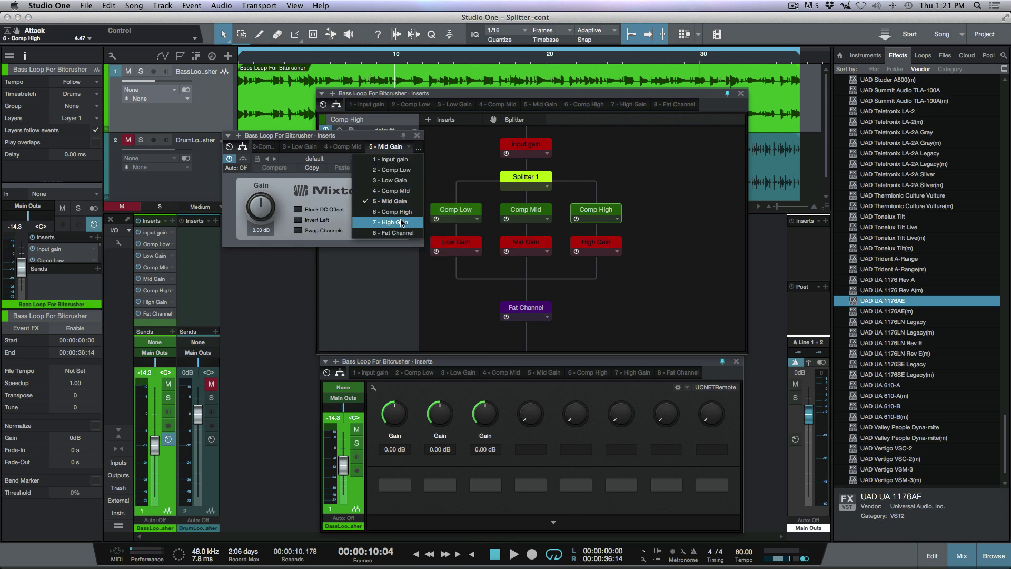
{"action": "left_click", "coordinate": [403, 222]}
{"action": "right_click", "coordinate": [258, 205]}
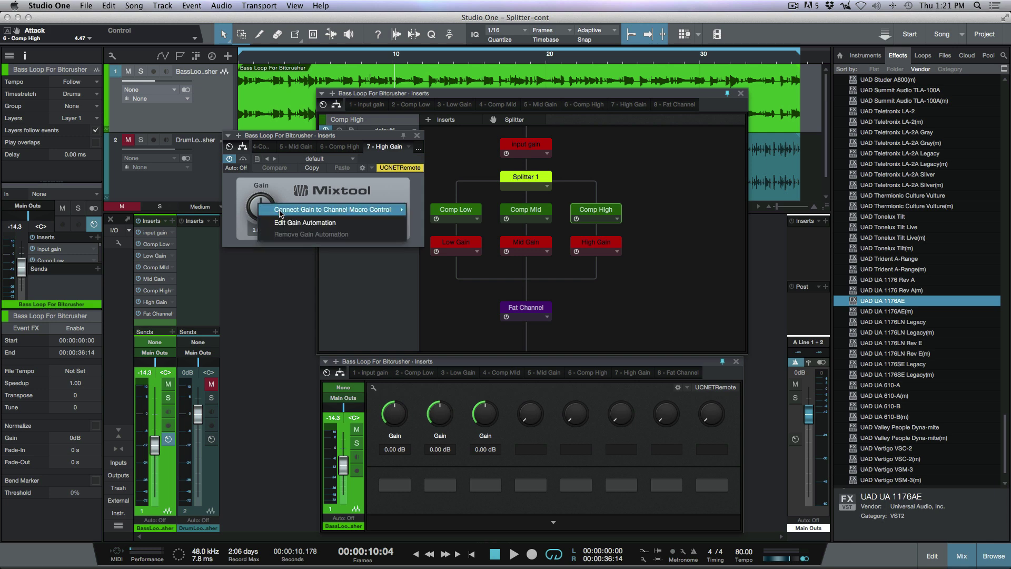
{"action": "mouse_move", "coordinate": [316, 210]}
{"action": "left_click", "coordinate": [436, 245]}
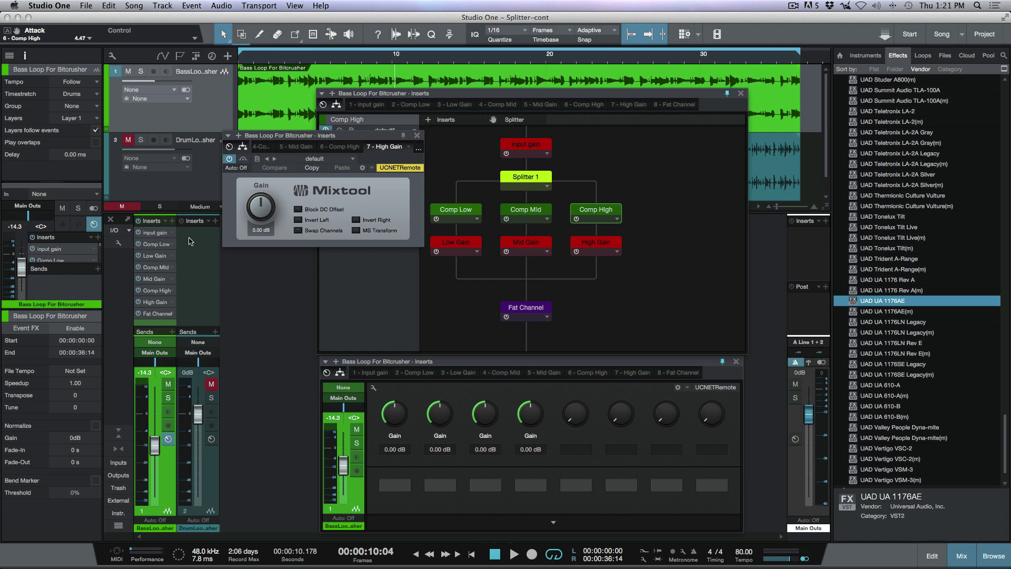
- Label the first two macro knobs 'input gain' and 'Low Gain' using the copied insert names
{"action": "left_click", "coordinate": [417, 136]}
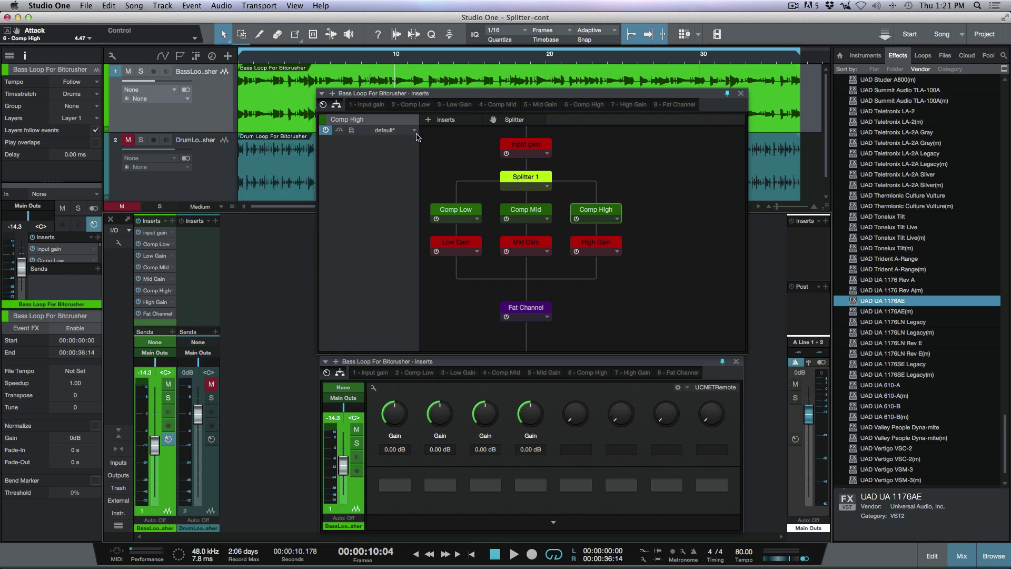
{"action": "right_click", "coordinate": [172, 235]}
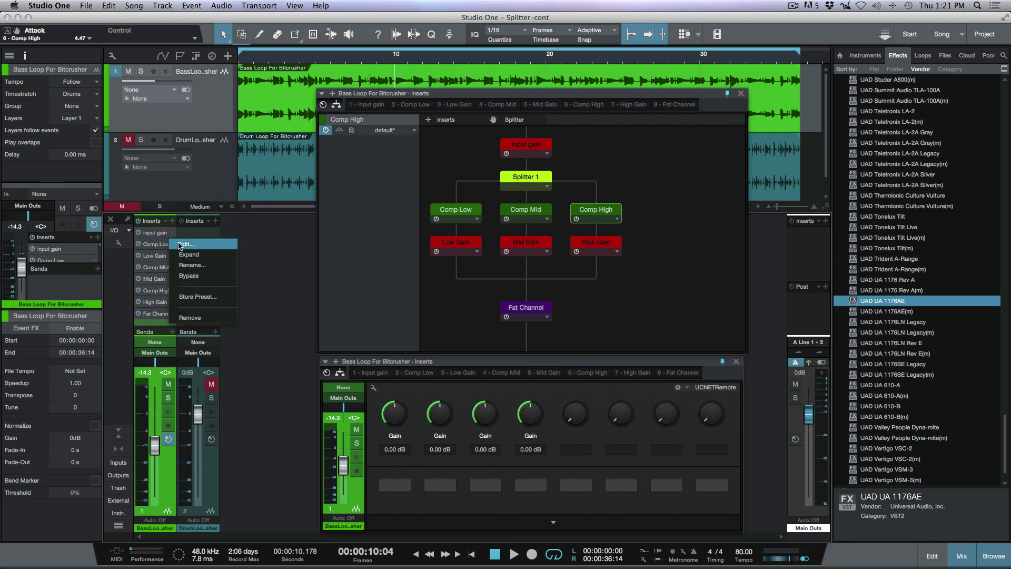
{"action": "left_click", "coordinate": [185, 265]}
{"action": "key", "text": "ctrl+c"}
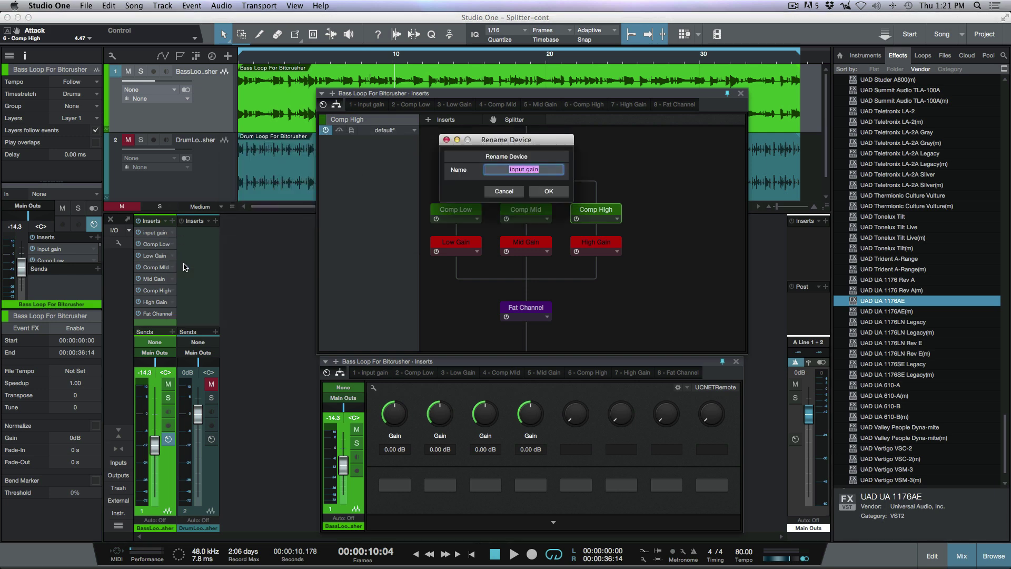
{"action": "key", "text": "Return"}
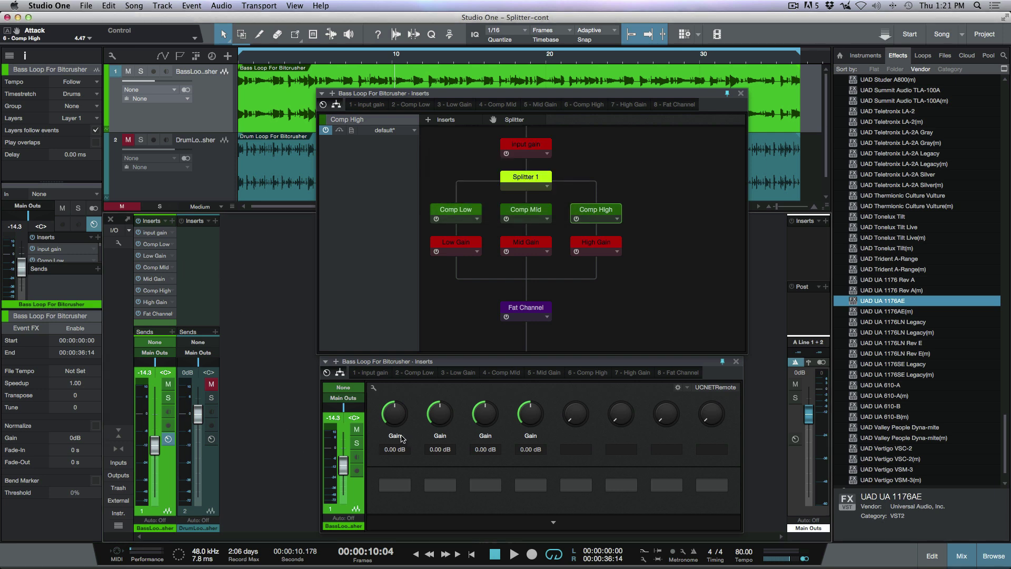
{"action": "double_click", "coordinate": [394, 435]}
{"action": "key", "text": "ctrl+v"}
{"action": "key", "text": "Return"}
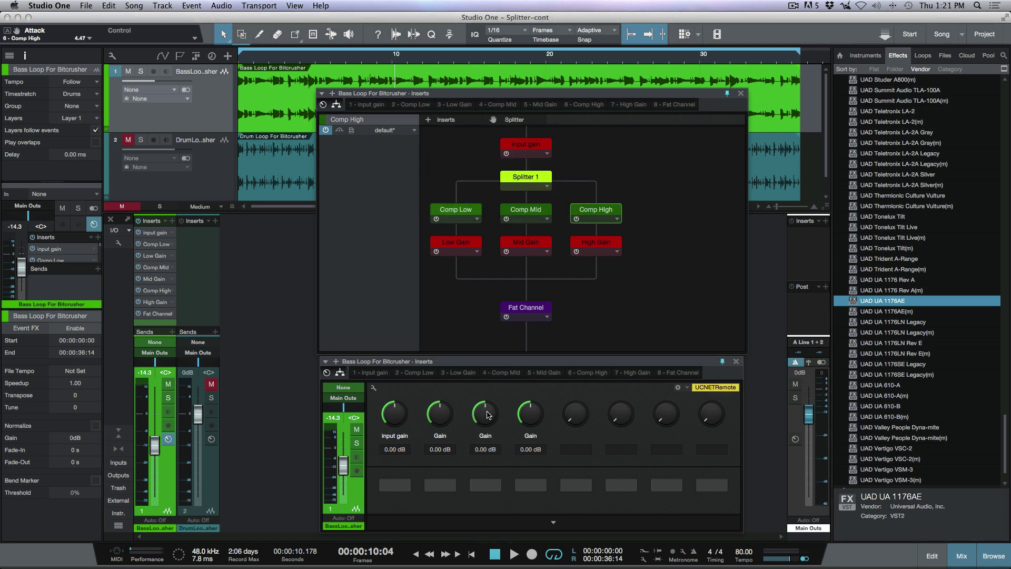
{"action": "right_click", "coordinate": [180, 256]}
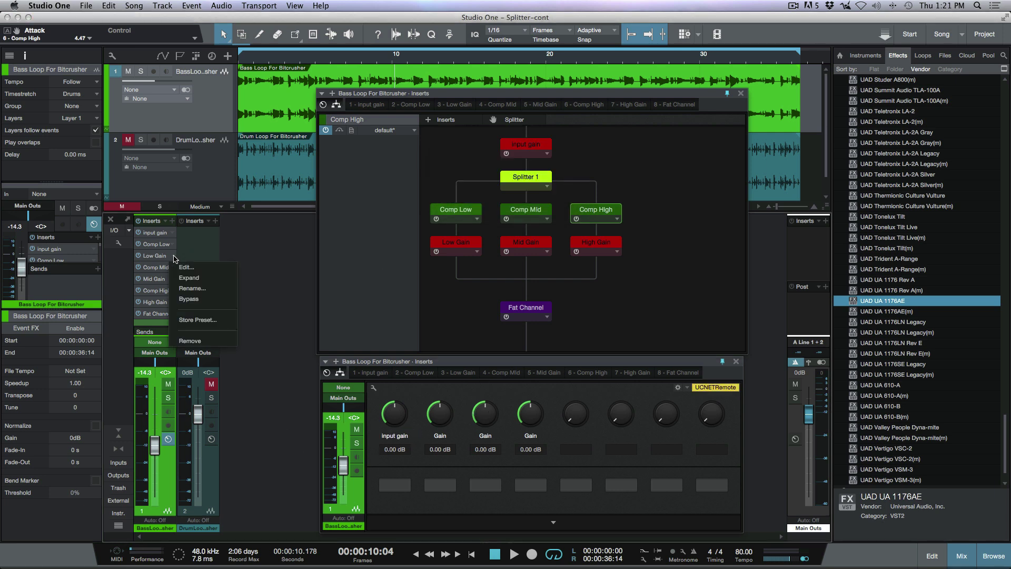
{"action": "left_click", "coordinate": [188, 290]}
{"action": "key", "text": "ctrl+c"}
{"action": "key", "text": "Return"}
{"action": "double_click", "coordinate": [439, 436]}
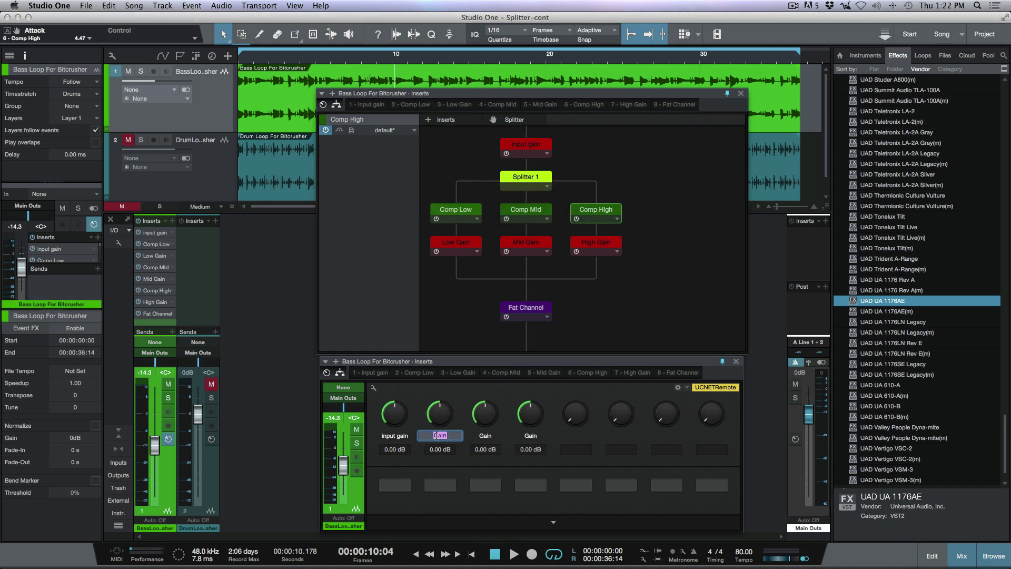
{"action": "key", "text": "ctrl+v"}
{"action": "key", "text": "Return"}
- Label the third and fourth macro knobs 'Mid Gain' and 'High Gain'
{"action": "right_click", "coordinate": [171, 276]}
{"action": "left_click", "coordinate": [184, 314]}
{"action": "key", "text": "ctrl+c"}
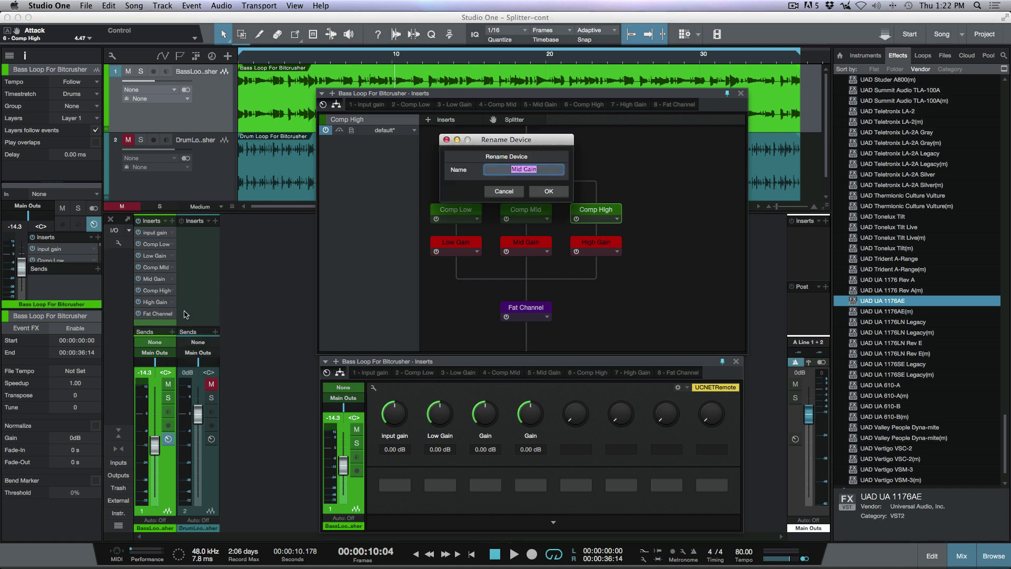
{"action": "key", "text": "Return"}
{"action": "double_click", "coordinate": [485, 436]}
{"action": "key", "text": "ctrl+v"}
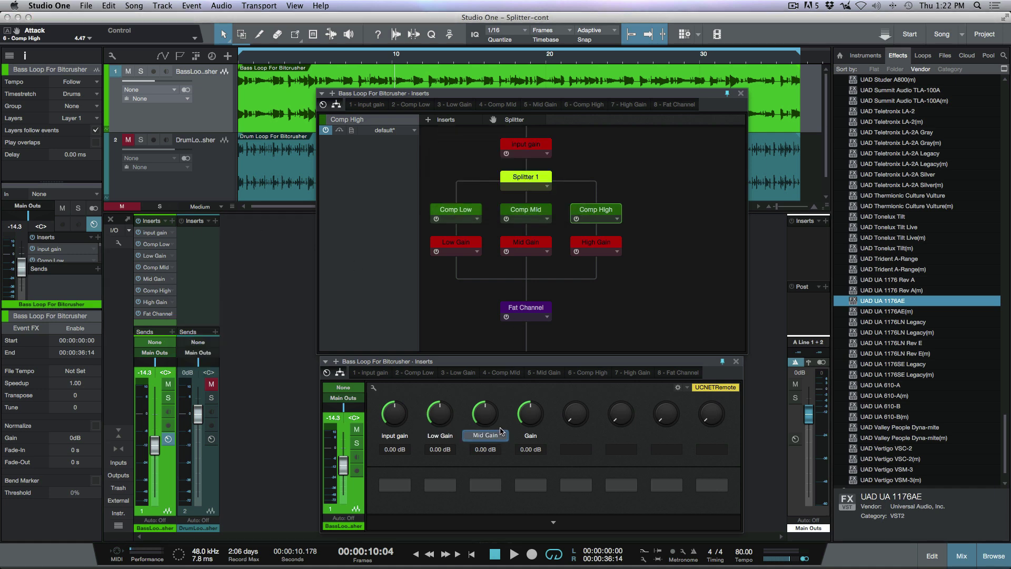
{"action": "key", "text": "Return"}
{"action": "right_click", "coordinate": [172, 304]}
{"action": "left_click", "coordinate": [184, 341]}
{"action": "key", "text": "Return"}
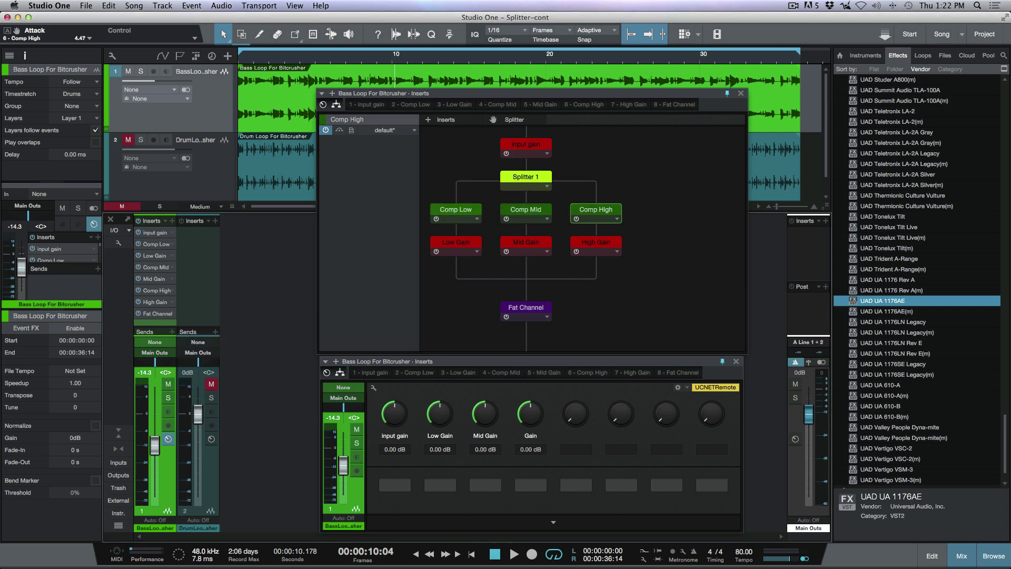
{"action": "double_click", "coordinate": [530, 435]}
{"action": "type", "text": "High Gain"}
{"action": "key", "text": "Return"}
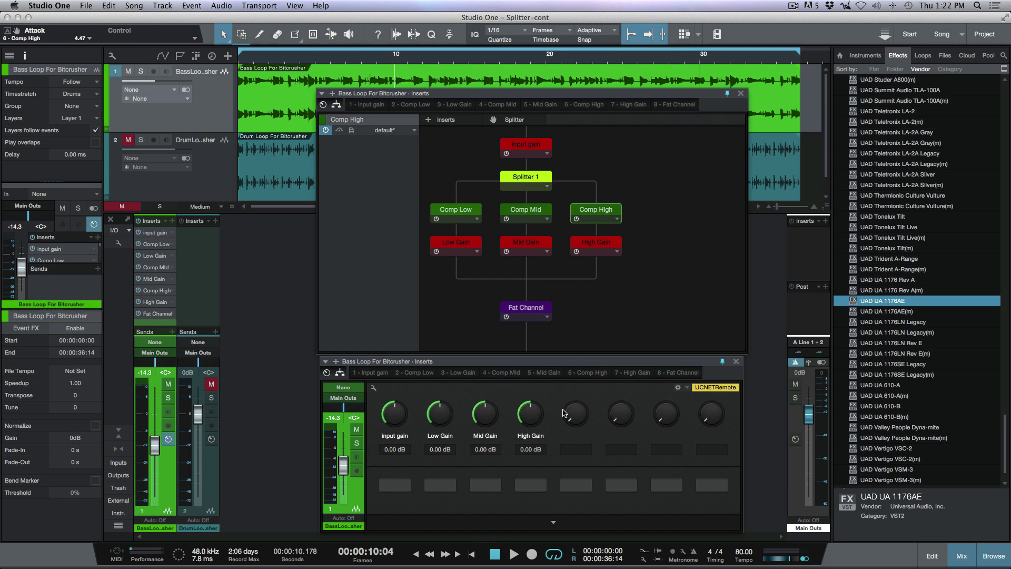
- Start playback and unmute the drum loop track
{"action": "left_click", "coordinate": [352, 19]}
{"action": "key", "text": "space"}
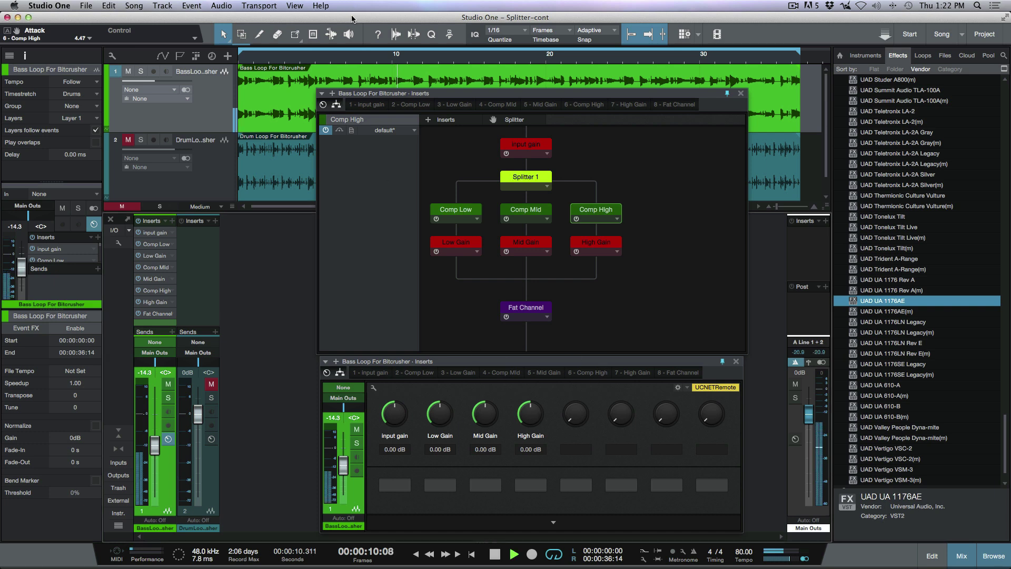
{"action": "left_click", "coordinate": [211, 383]}
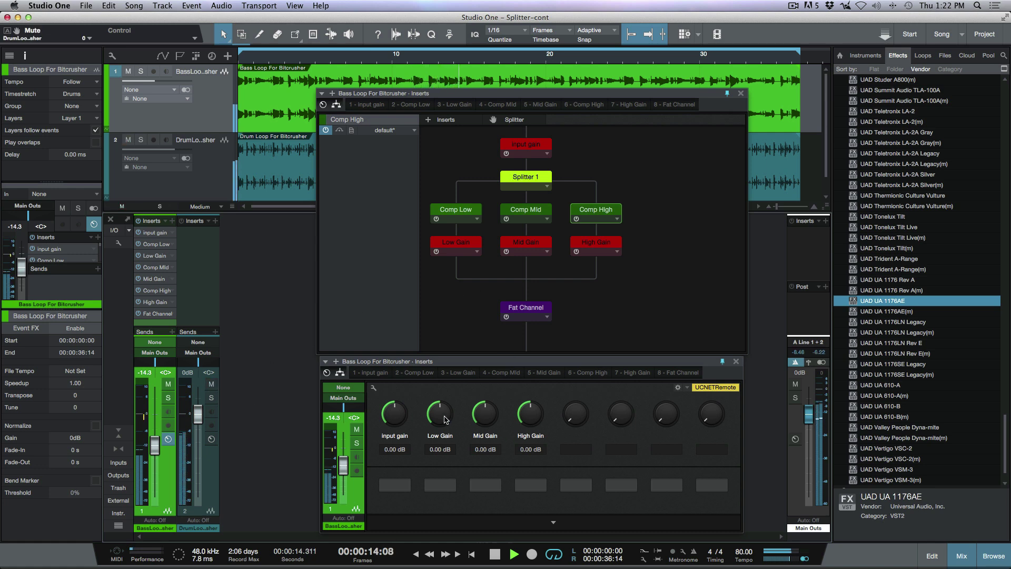
- Dial macros to Input 6.96, Low 5.04, Mid -0.72, High 6.96 dB, then stop playback
{"action": "left_click_drag", "start_coordinate": [448, 421], "coordinate": [447, 403]}
{"action": "mouse_move", "coordinate": [485, 416]}
{"action": "left_mouse_down"}
{"action": "mouse_move", "coordinate": [534, 426]}
{"action": "mouse_move", "coordinate": [534, 397]}
{"action": "mouse_move", "coordinate": [485, 418]}
{"action": "left_mouse_up"}
{"action": "left_click_drag", "start_coordinate": [395, 419], "coordinate": [398, 405]}
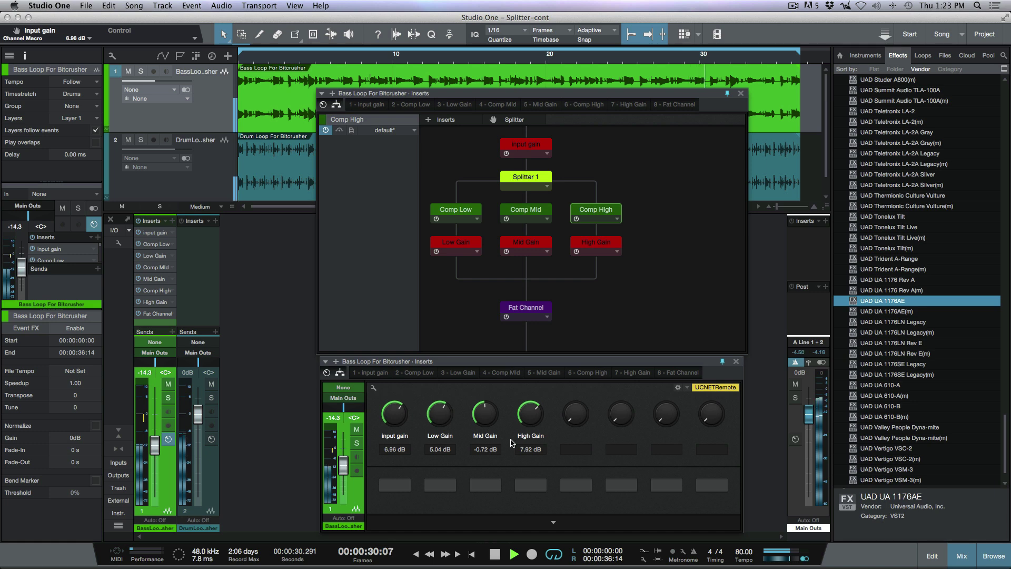
{"action": "left_click_drag", "start_coordinate": [528, 413], "coordinate": [526, 421]}
{"action": "key", "text": "space"}
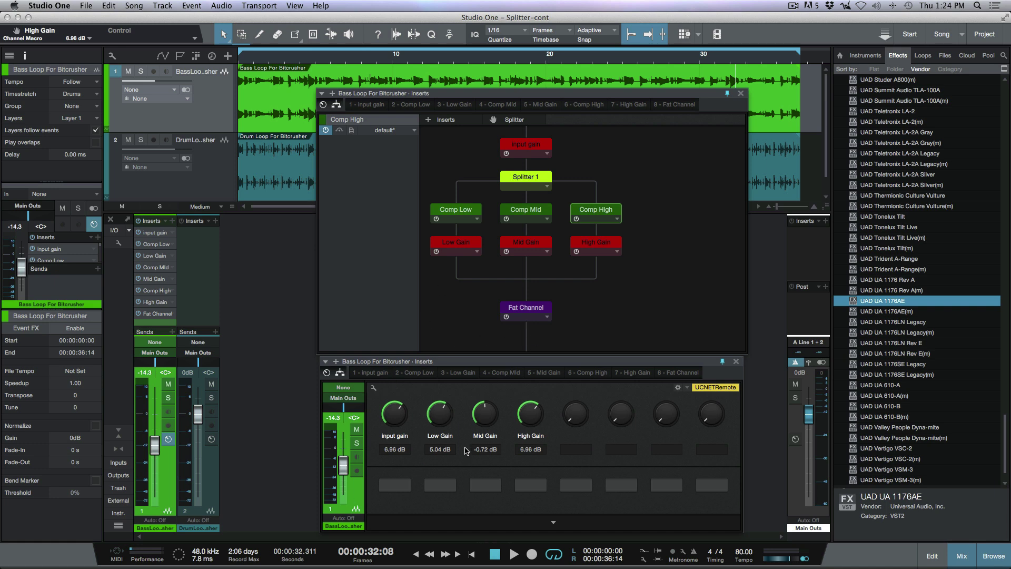
- Store the insert chain via Store FX Chain as preset 'Bass 2'
{"action": "left_click", "coordinate": [164, 222]}
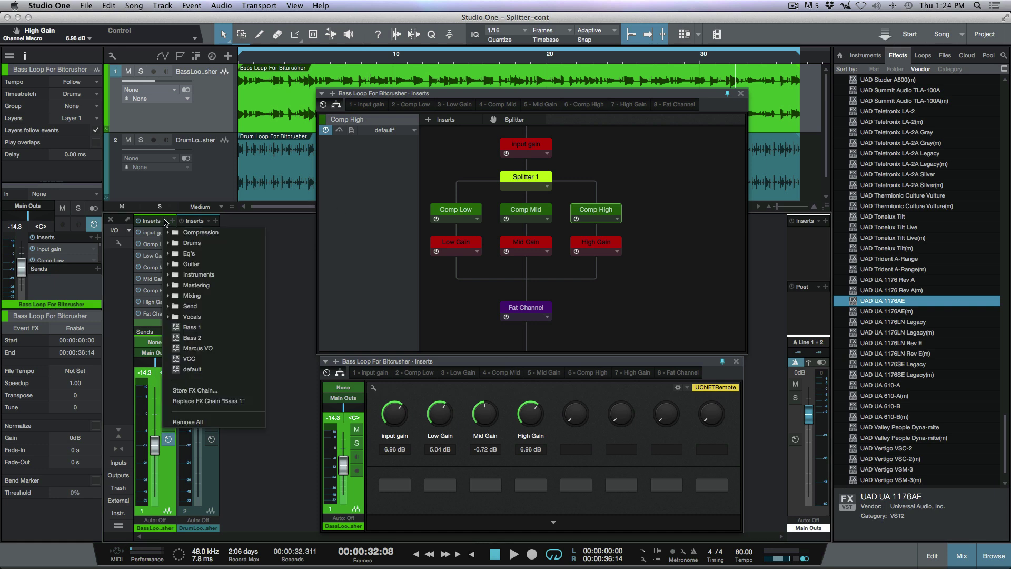
{"action": "left_click", "coordinate": [210, 395]}
{"action": "key", "text": "Right"}
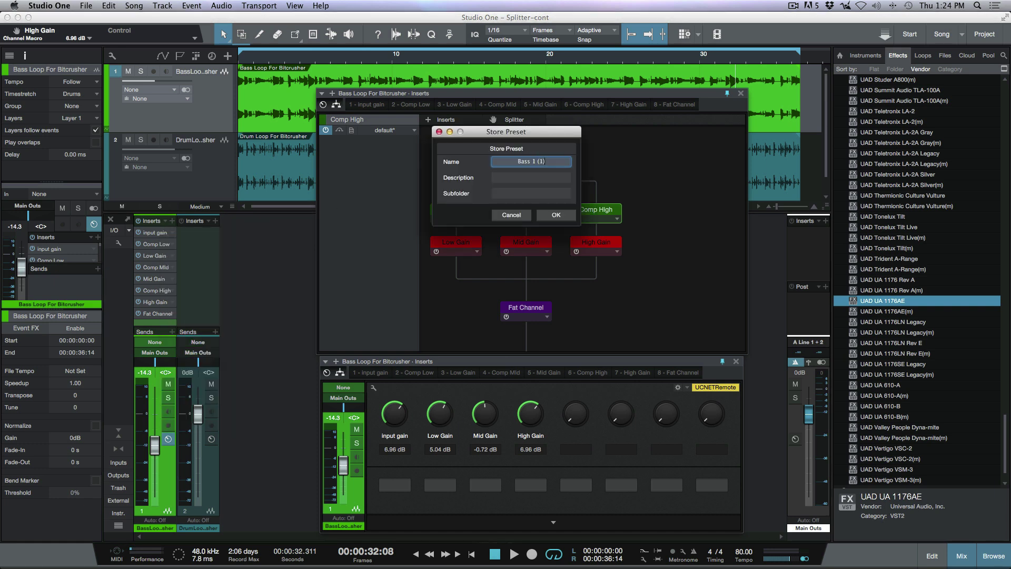
{"action": "key", "text": "BackSpace"}
{"action": "key", "text": "BackSpace"}
{"action": "key", "text": "BackSpace"}
{"action": "key", "text": "BackSpace"}
{"action": "key", "text": "BackSpace"}
{"action": "type", "text": "2"}
{"action": "left_click", "coordinate": [553, 216]}
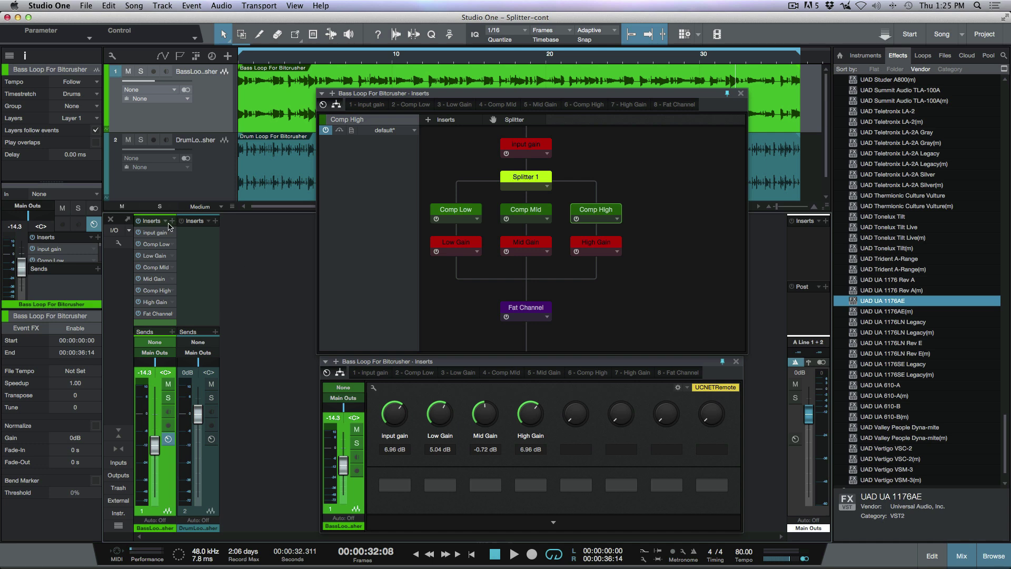
- Remove all channel inserts, then reload the saved Bass 2 FX chain with its splitter and macros
{"action": "left_click", "coordinate": [164, 221]}
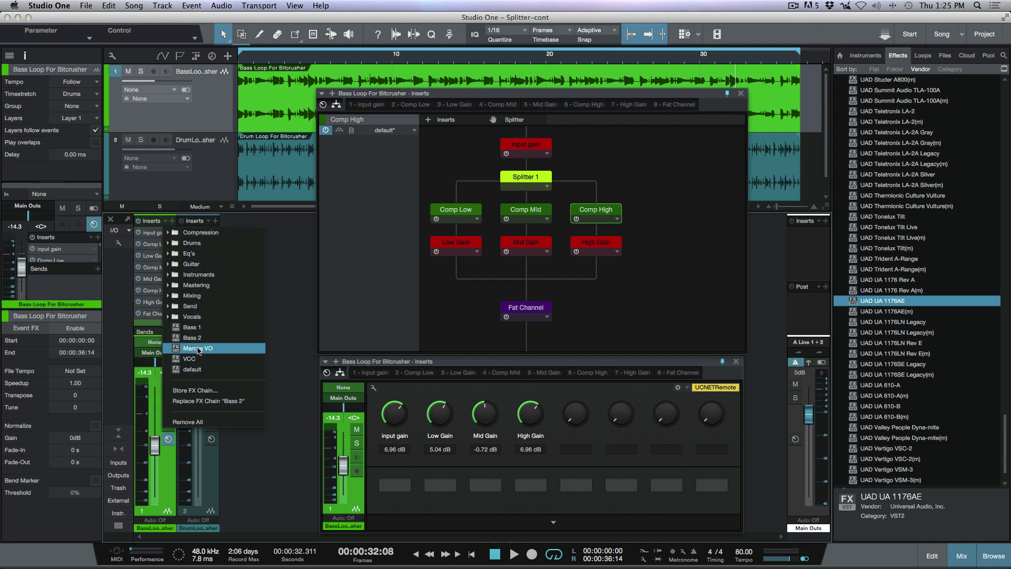
{"action": "left_click", "coordinate": [187, 421]}
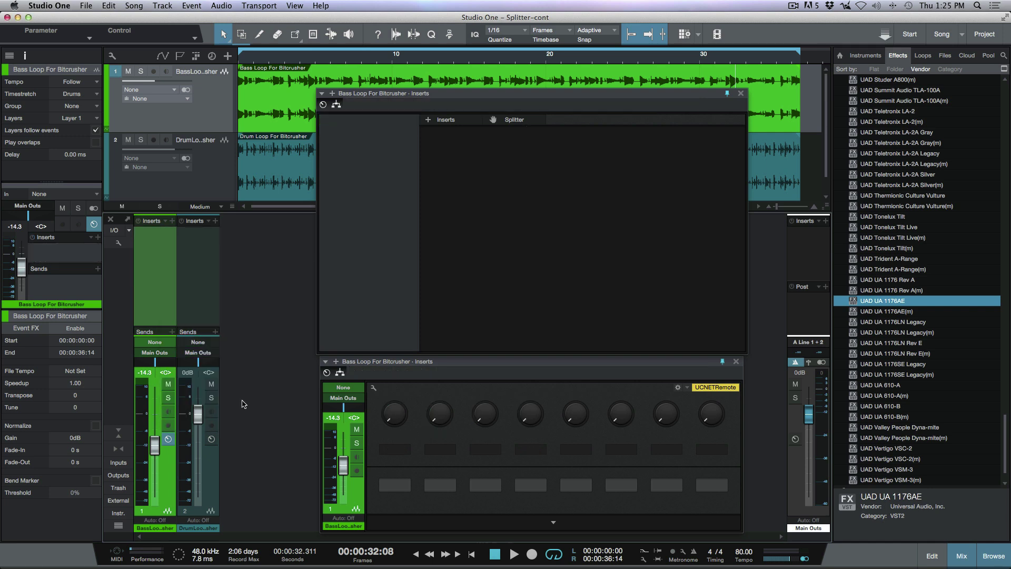
{"action": "left_click", "coordinate": [167, 221]}
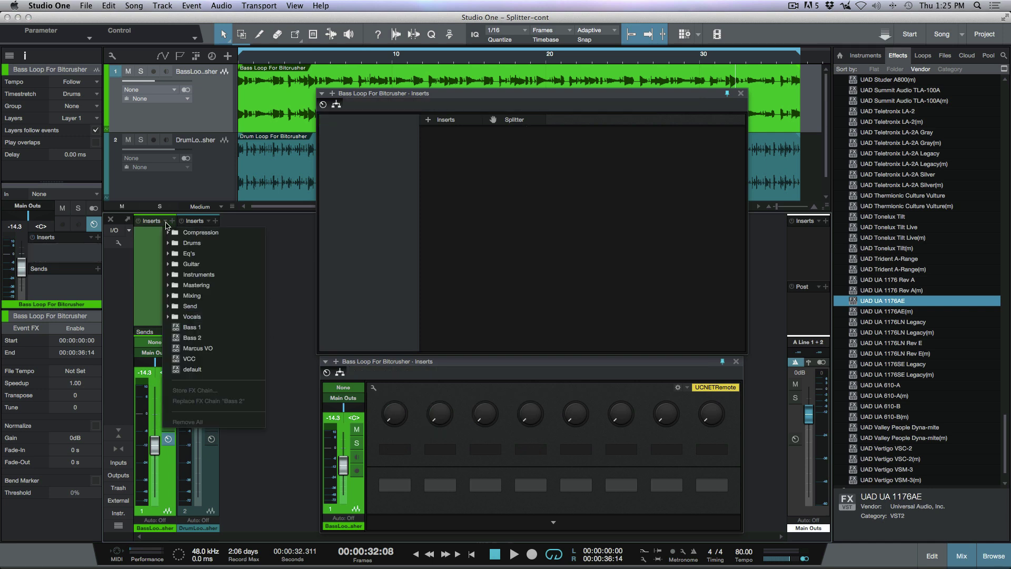
{"action": "left_click", "coordinate": [200, 338]}
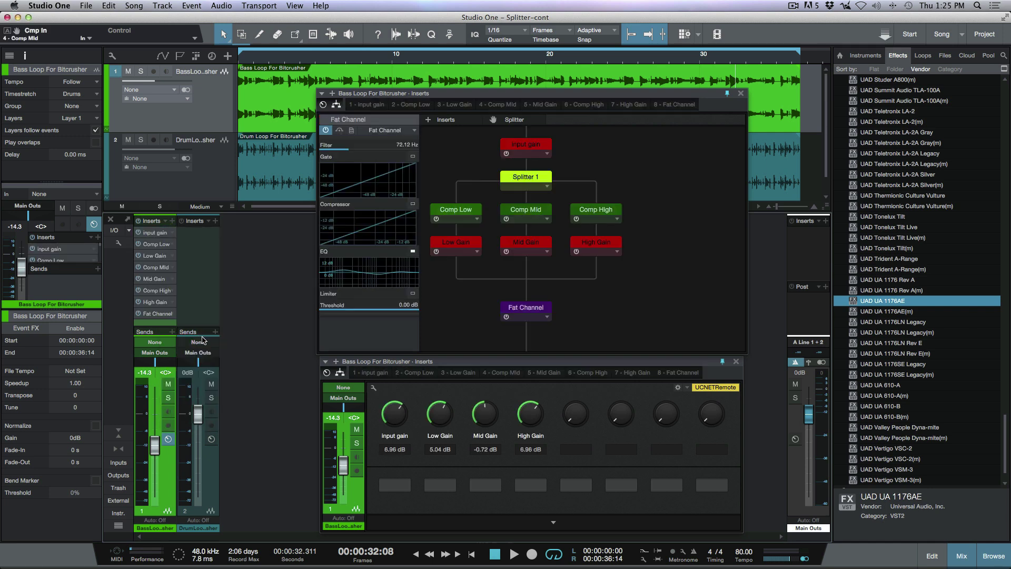